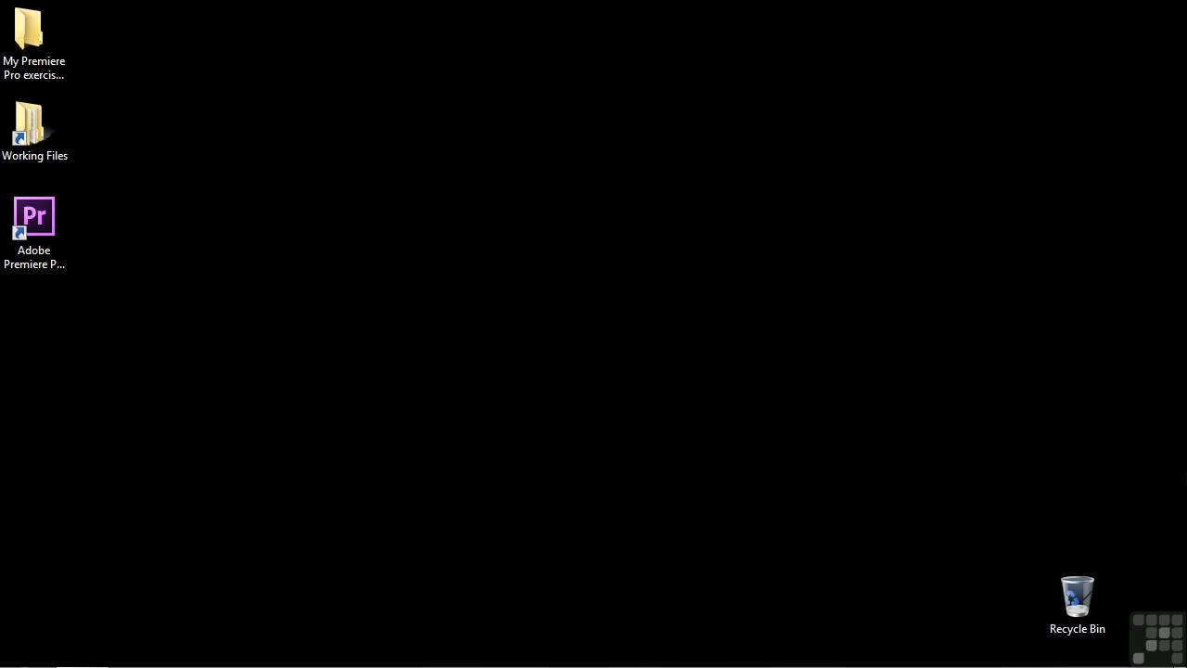
# Open the project 0903-managing effects.prproj from the projects folder inside Working Files
pyautogui.doubleClick(50, 125)
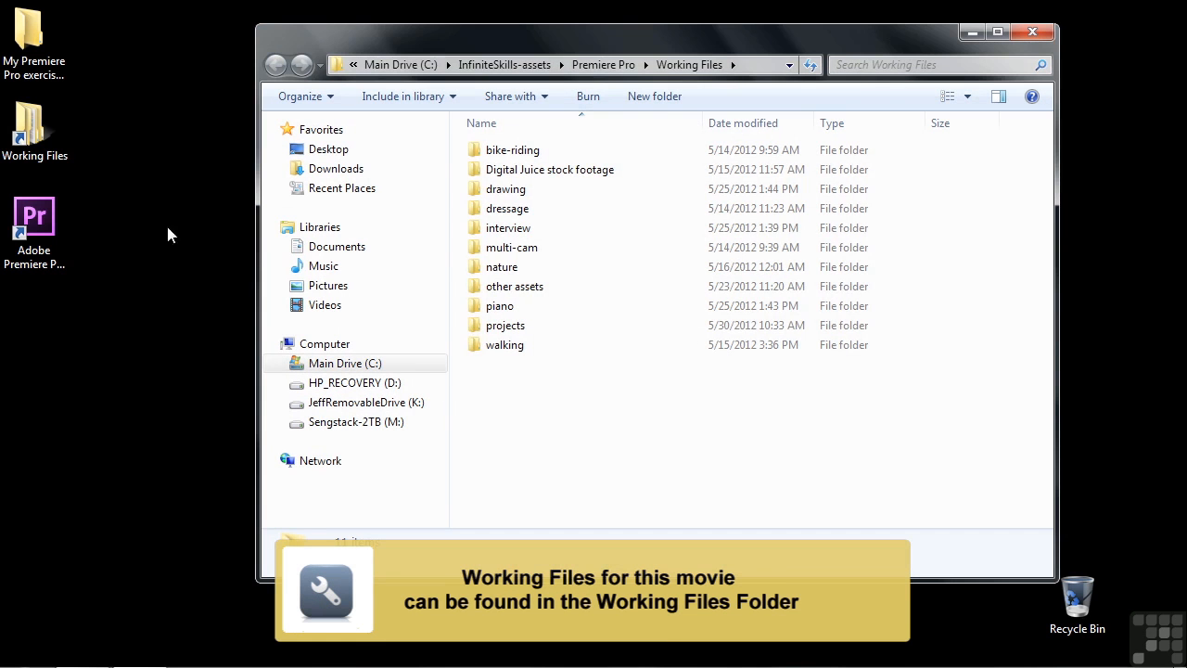
pyautogui.doubleClick(517, 329)
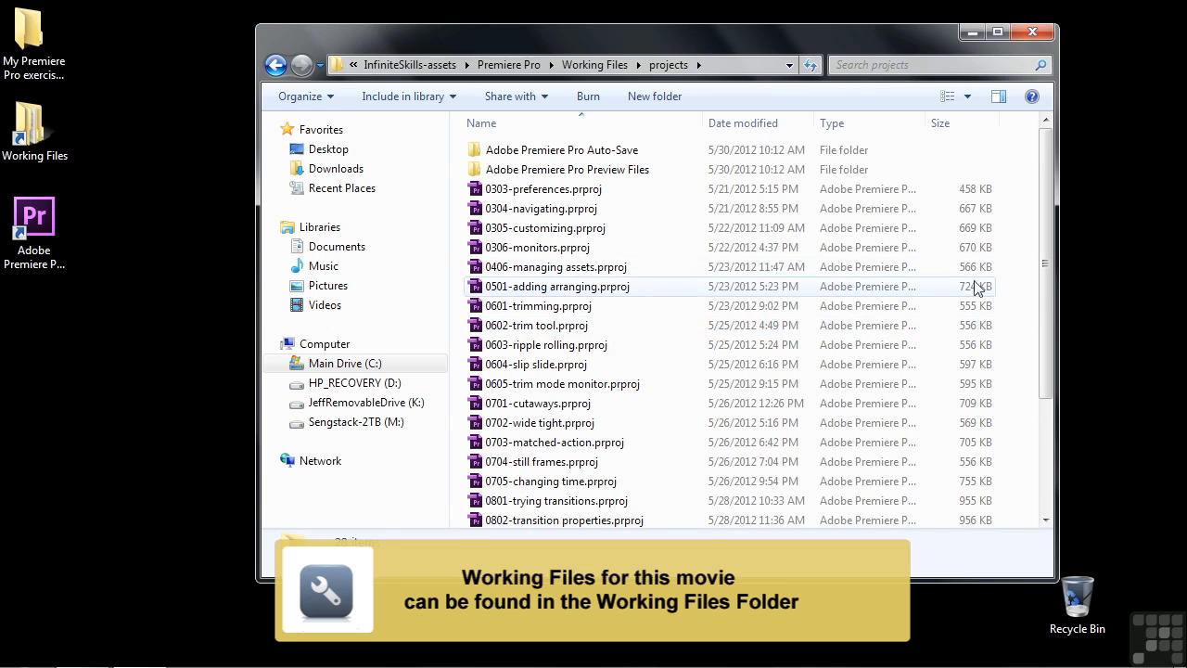
pyautogui.moveTo(1044, 318); pyautogui.dragTo(1065, 492)
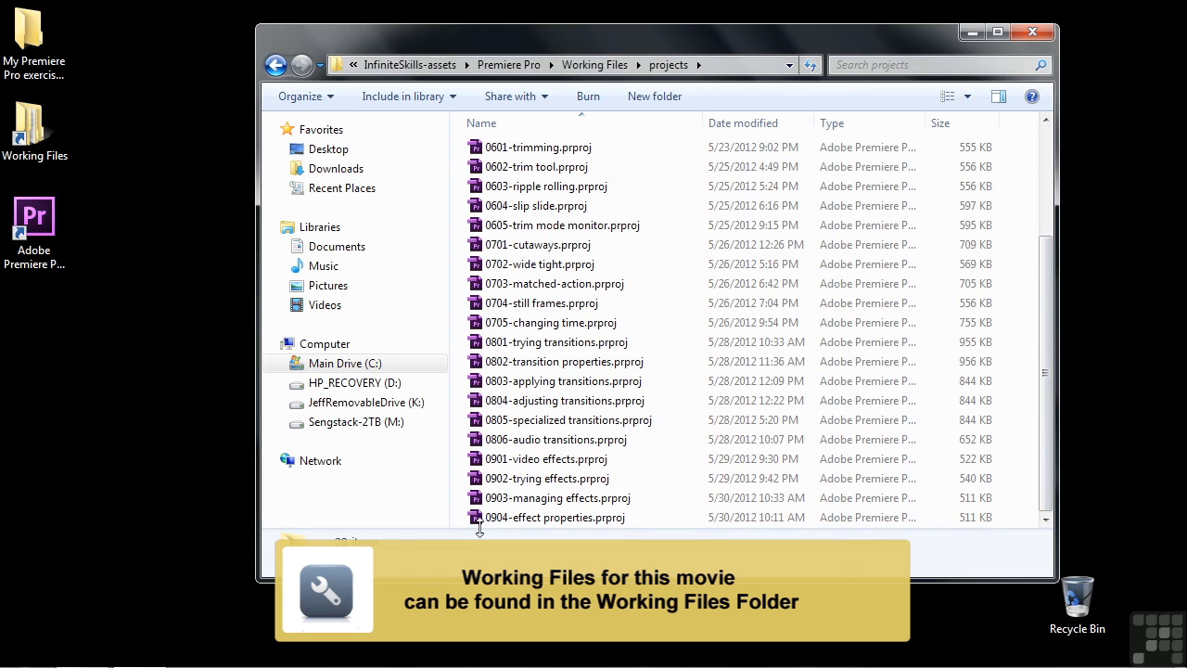
pyautogui.doubleClick(495, 501)
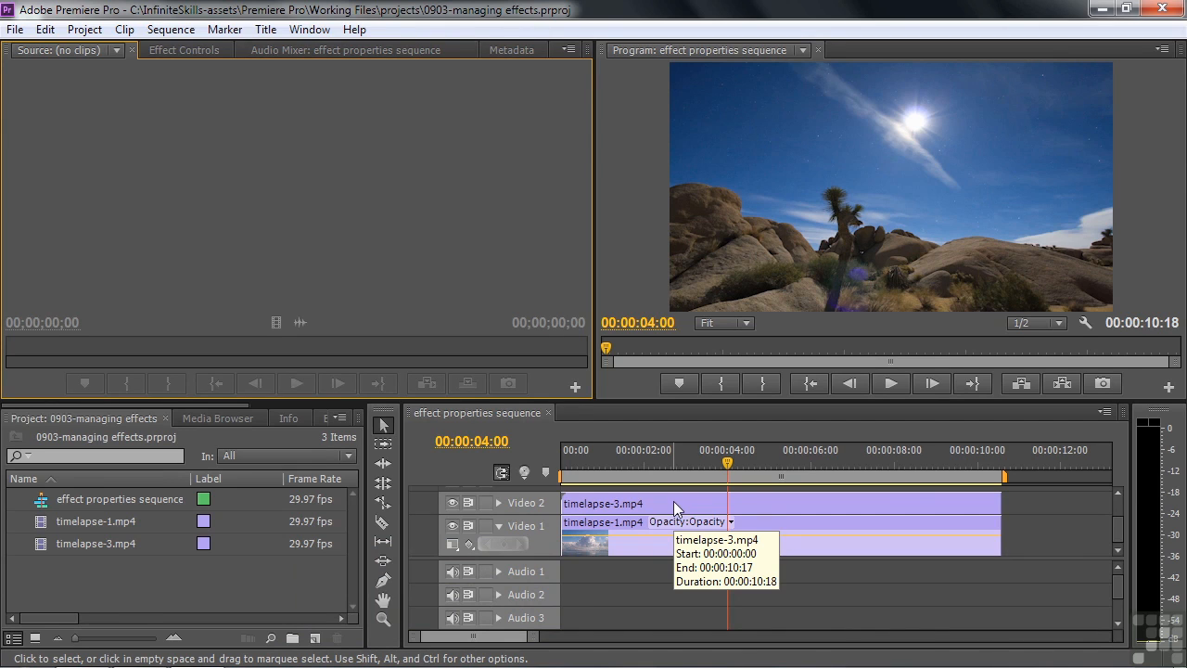
# Display the effect controls of the timelapse-3.mp4 clip on Video 2 and expand its Motion properties
pyautogui.click(672, 501)
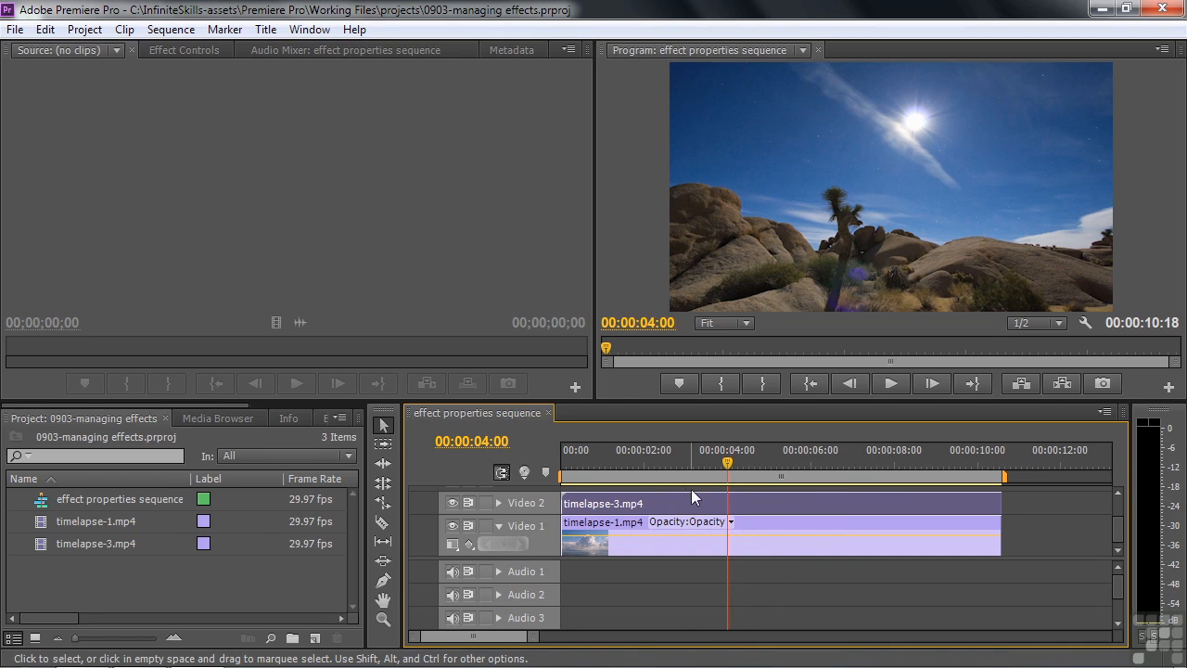
pyautogui.moveTo(767, 500)
pyautogui.mouseDown()
pyautogui.moveTo(965, 500)
pyautogui.moveTo(773, 519)
pyautogui.mouseUp()
pyautogui.moveTo(675, 501)
pyautogui.click(161, 48)
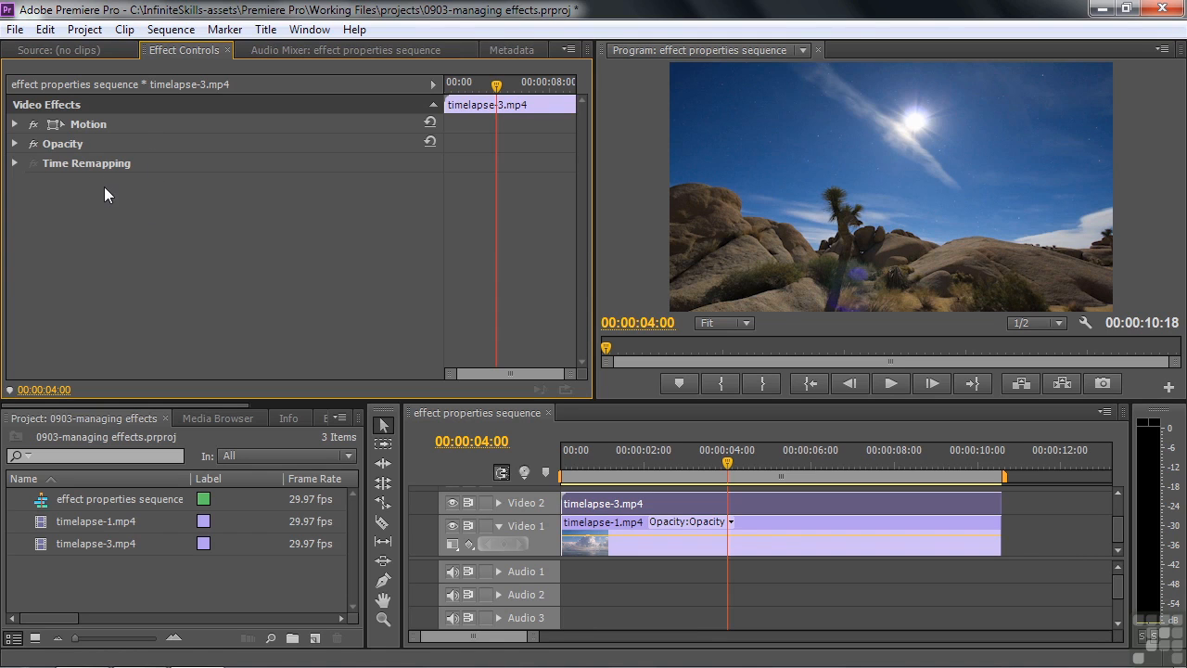
pyautogui.click(16, 125)
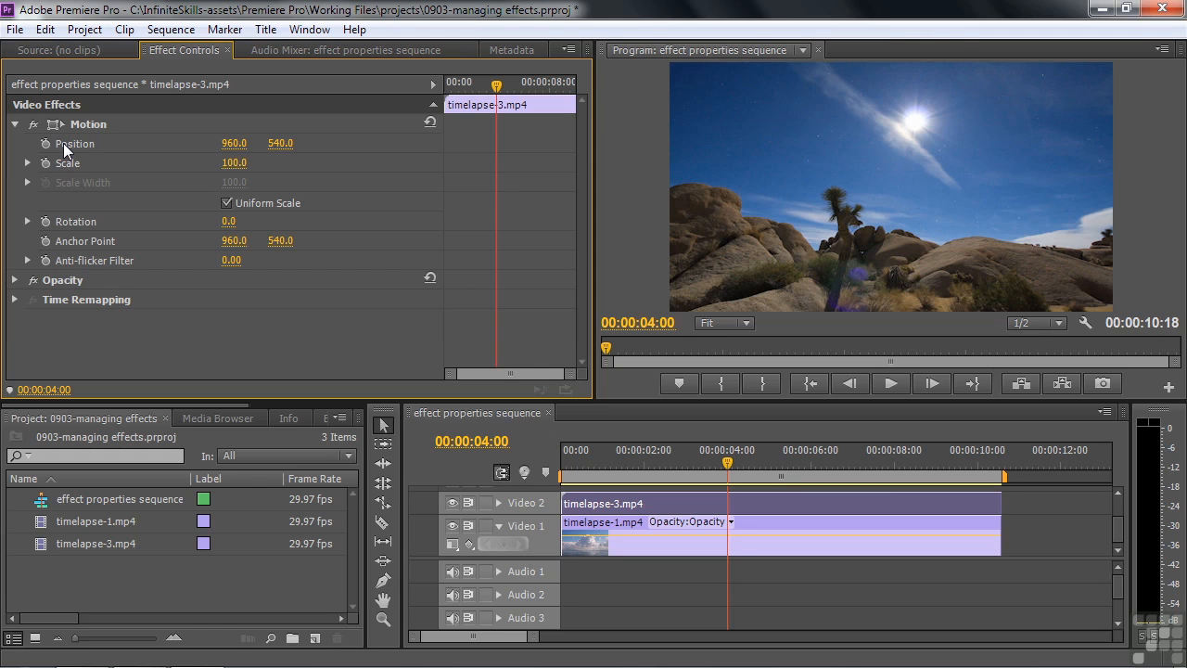
# Try position 619, 842, scale 35 and rotation 79° on the timelapse-3.mp4 clip, and reset its Motion effect
pyautogui.moveTo(230, 145); pyautogui.dragTo(343, 145)
pyautogui.moveTo(232, 164)
pyautogui.mouseDown()
pyautogui.moveTo(190, 164)
pyautogui.moveTo(209, 164)
pyautogui.mouseUp()
pyautogui.moveTo(228, 220); pyautogui.dragTo(255, 223)
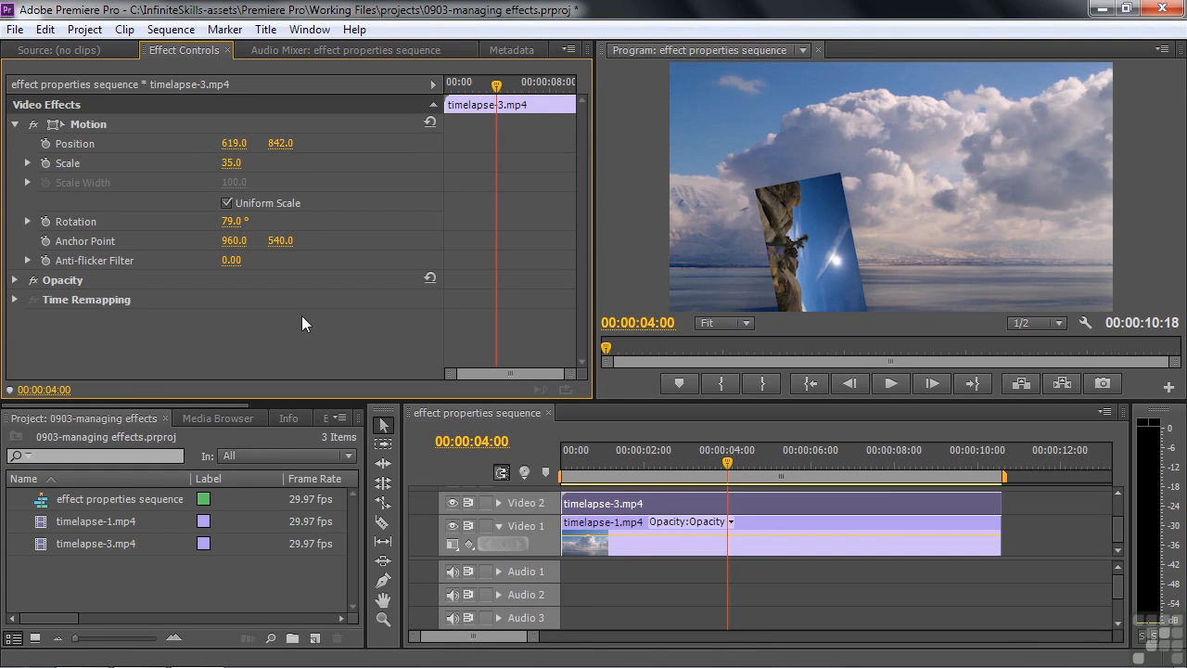
pyautogui.click(429, 123)
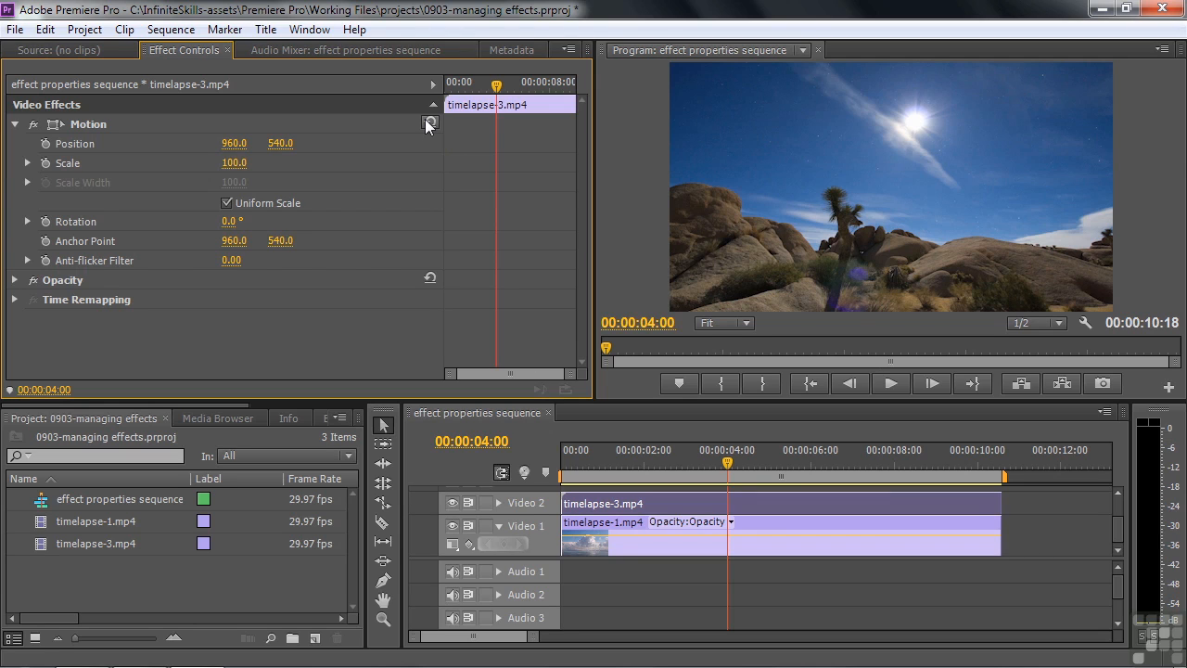
# Search the effects for "three" and apply Three-Way Color Corrector to the timelapse-3.mp4 clip on Video 2
pyautogui.moveTo(201, 405); pyautogui.dragTo(339, 406)
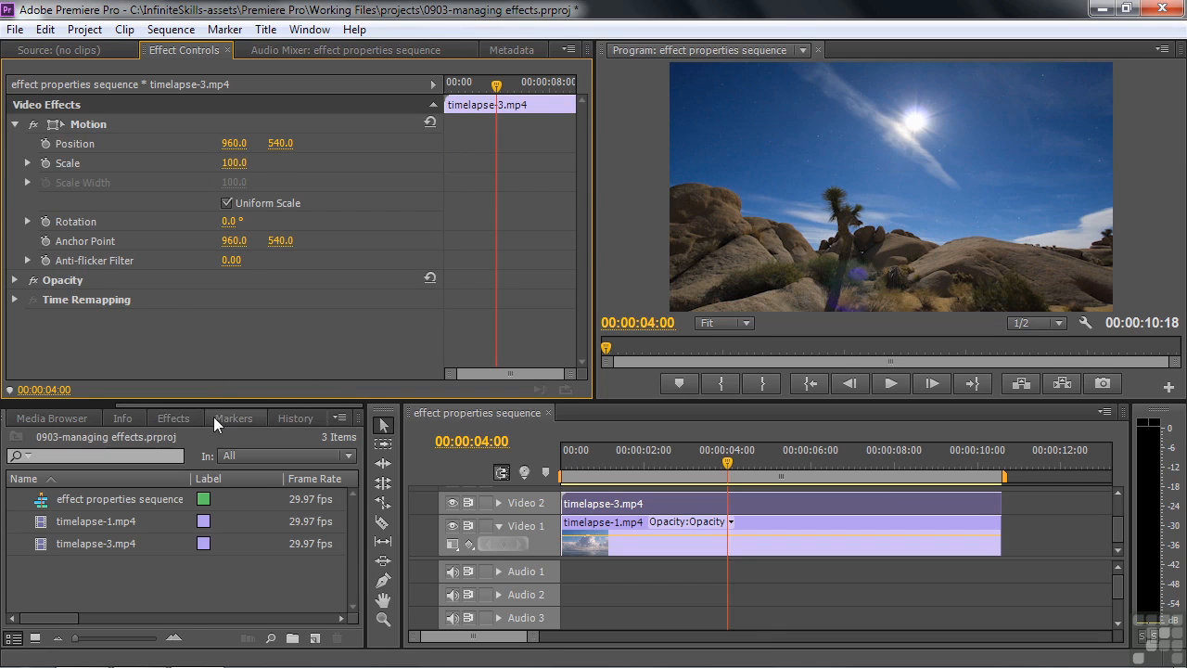
pyautogui.click(186, 419)
pyautogui.click(73, 442)
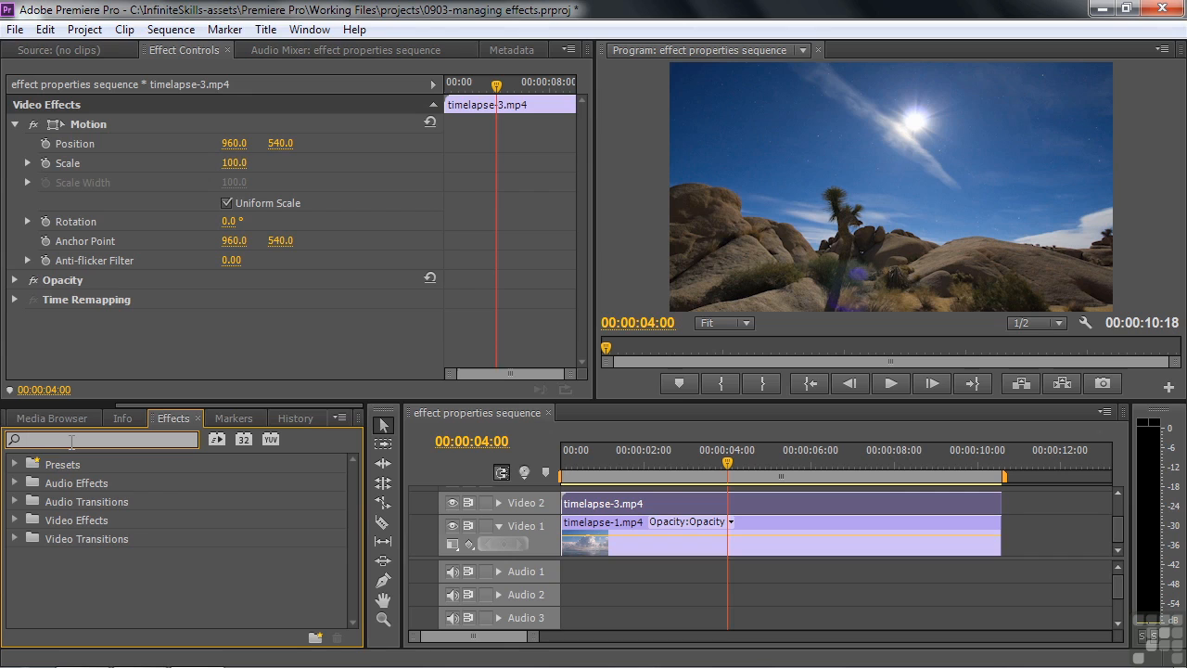
pyautogui.click(15, 519)
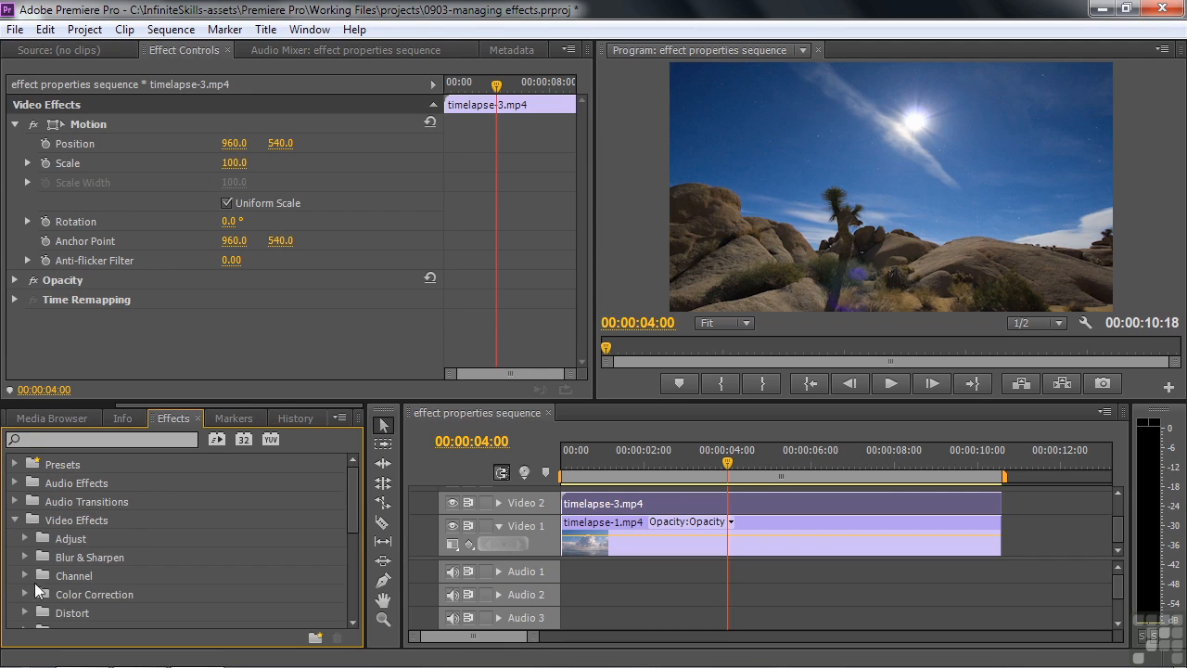
pyautogui.click(42, 438)
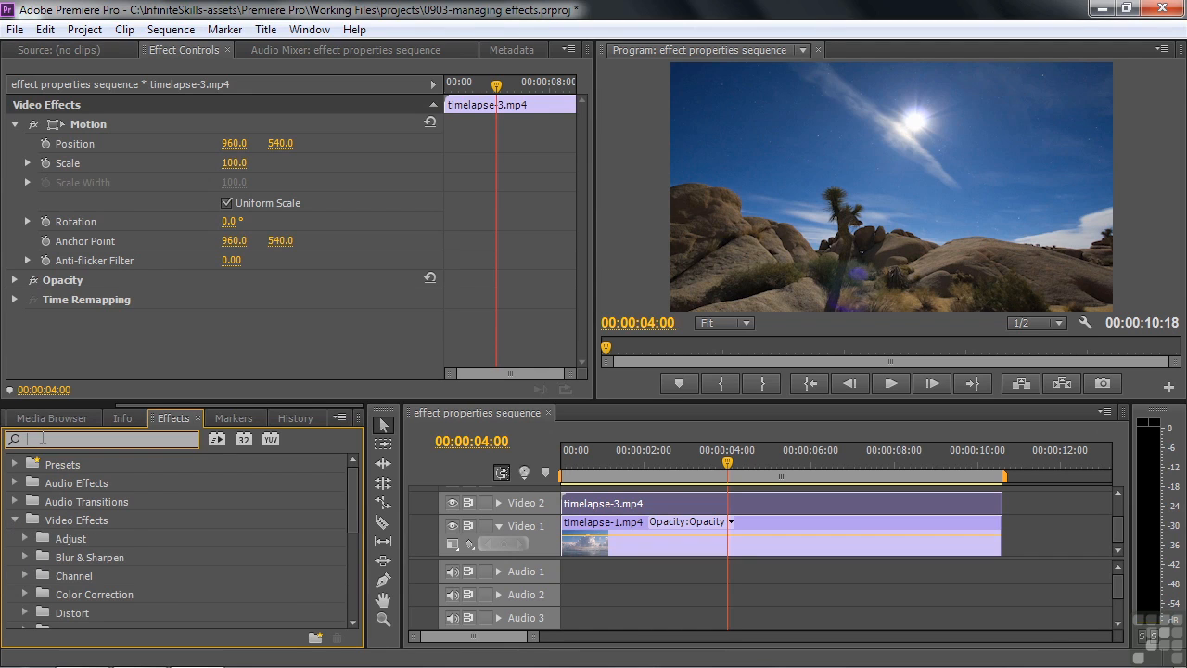
pyautogui.write('three')
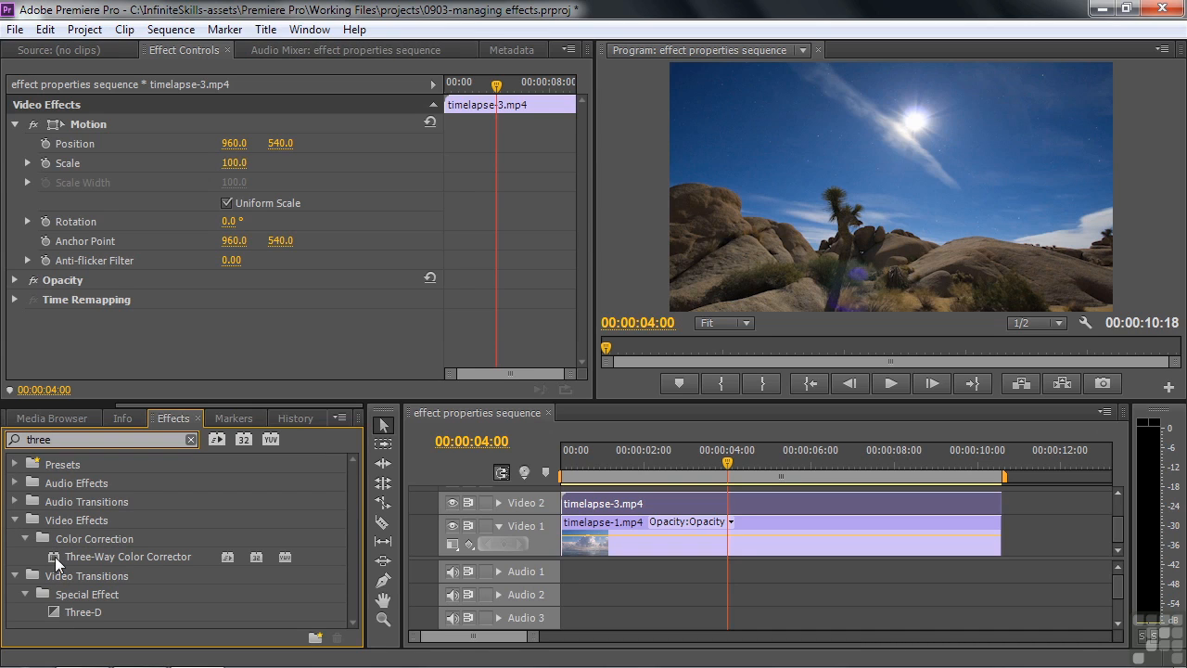
pyautogui.moveTo(54, 556); pyautogui.dragTo(644, 504)
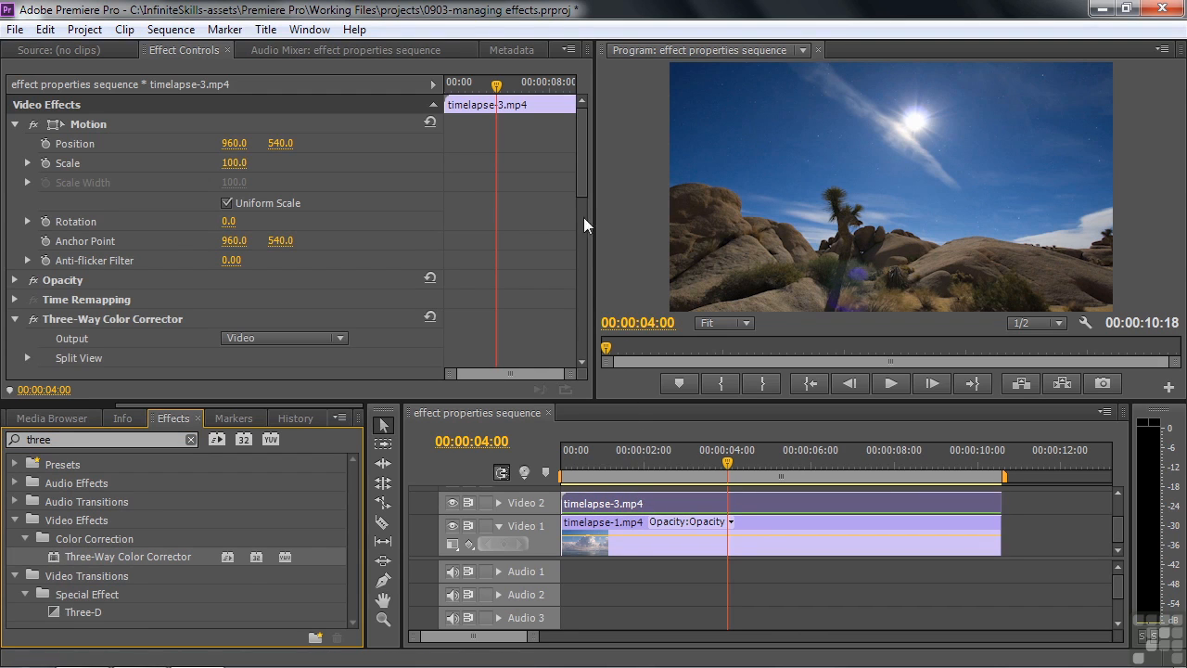
# Shift the Three-Way Color Corrector's shadows toward orange, midtones toward blue and highlights toward pink
pyautogui.moveTo(580, 188); pyautogui.dragTo(590, 252)
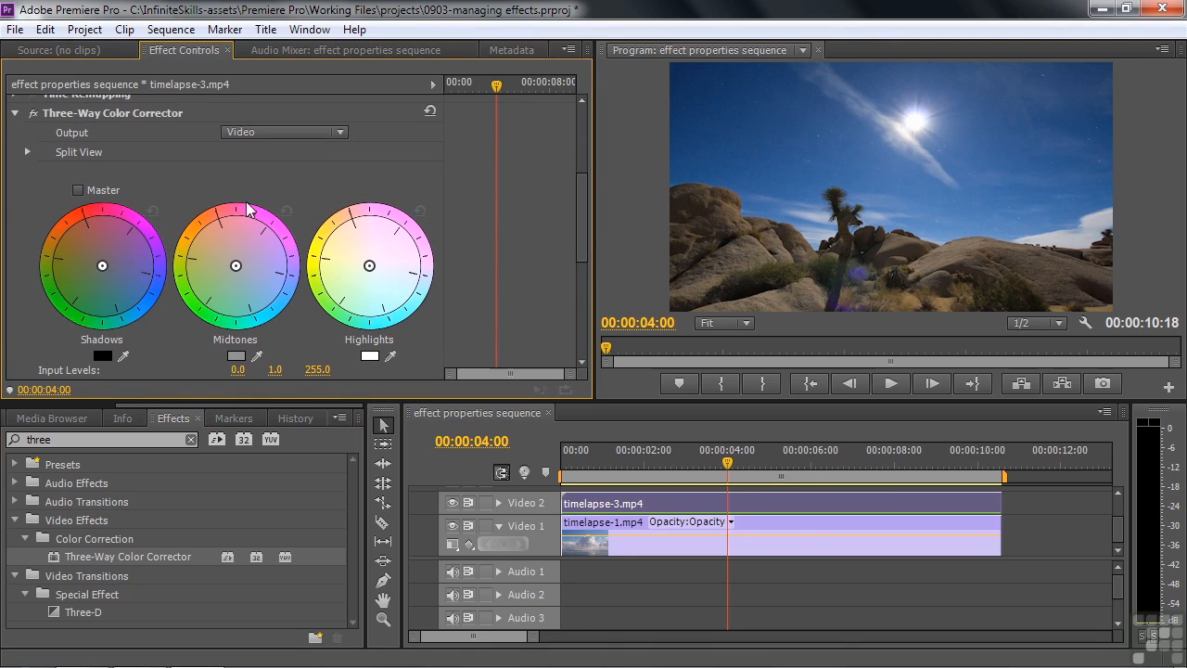
pyautogui.moveTo(100, 266); pyautogui.dragTo(83, 245)
pyautogui.moveTo(235, 266); pyautogui.dragTo(257, 280)
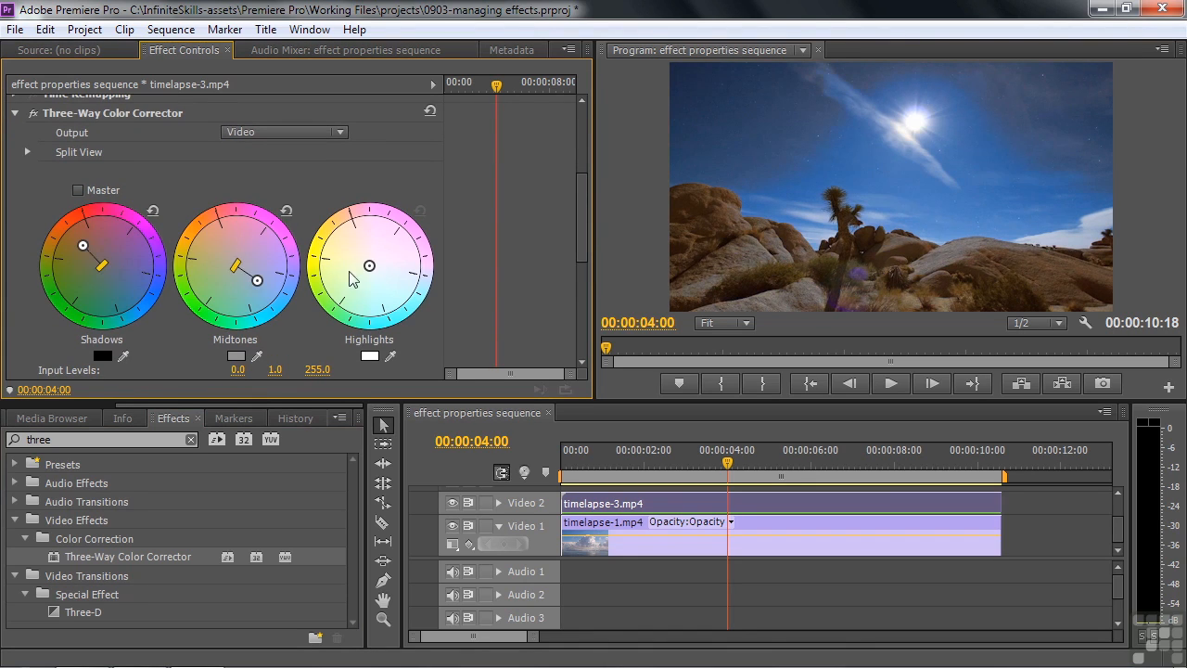
pyautogui.moveTo(369, 266); pyautogui.dragTo(378, 242)
# Reset the midtones, shadows and highlights color wheels of the Three-Way Color Corrector individually
pyautogui.click(286, 211)
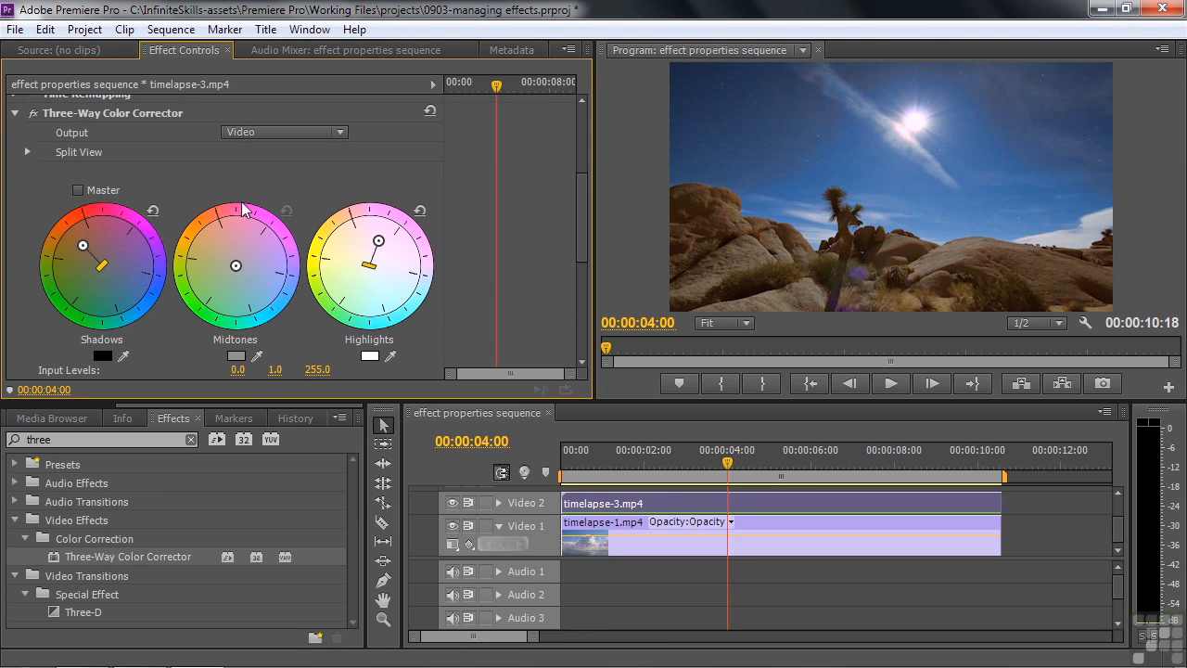
pyautogui.click(152, 211)
pyautogui.click(420, 212)
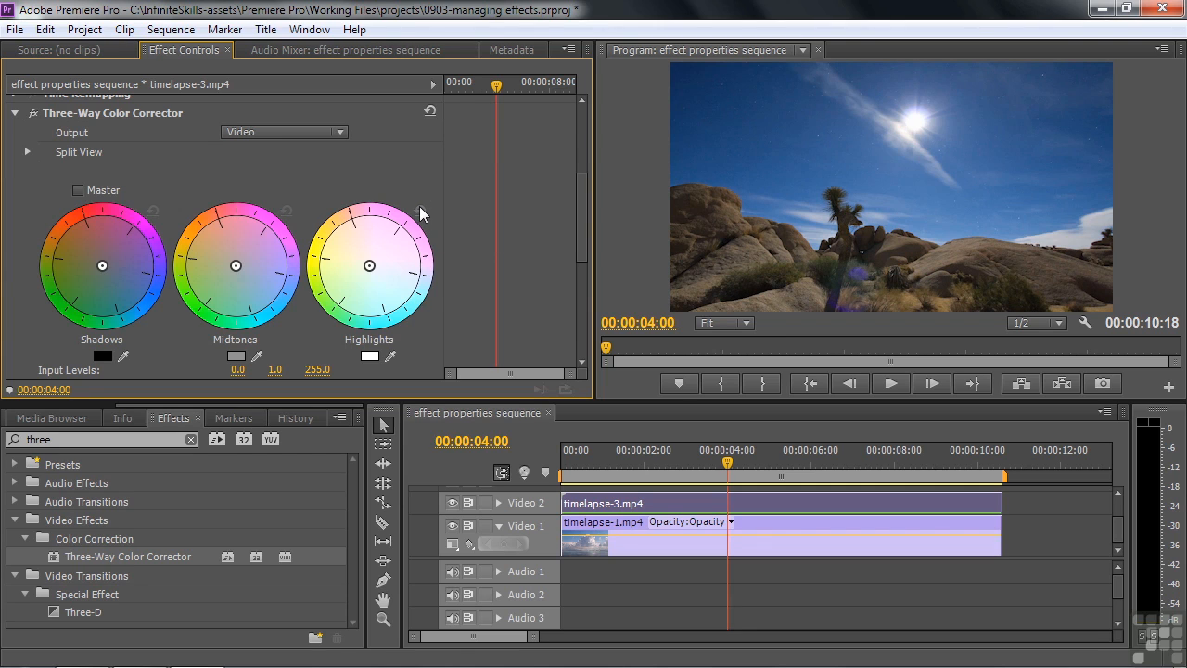
# Delete the Three-Way Color Corrector effect from the timelapse-3.mp4 clip
pyautogui.scroll(3, 580, 240)
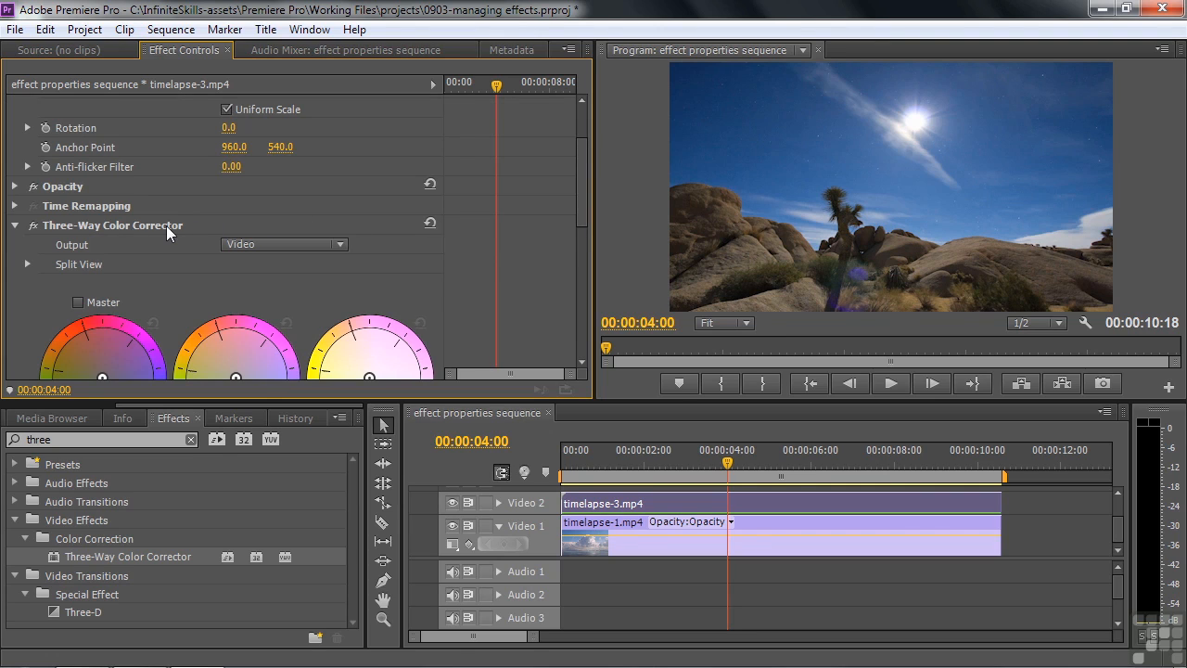
pyautogui.click(103, 226)
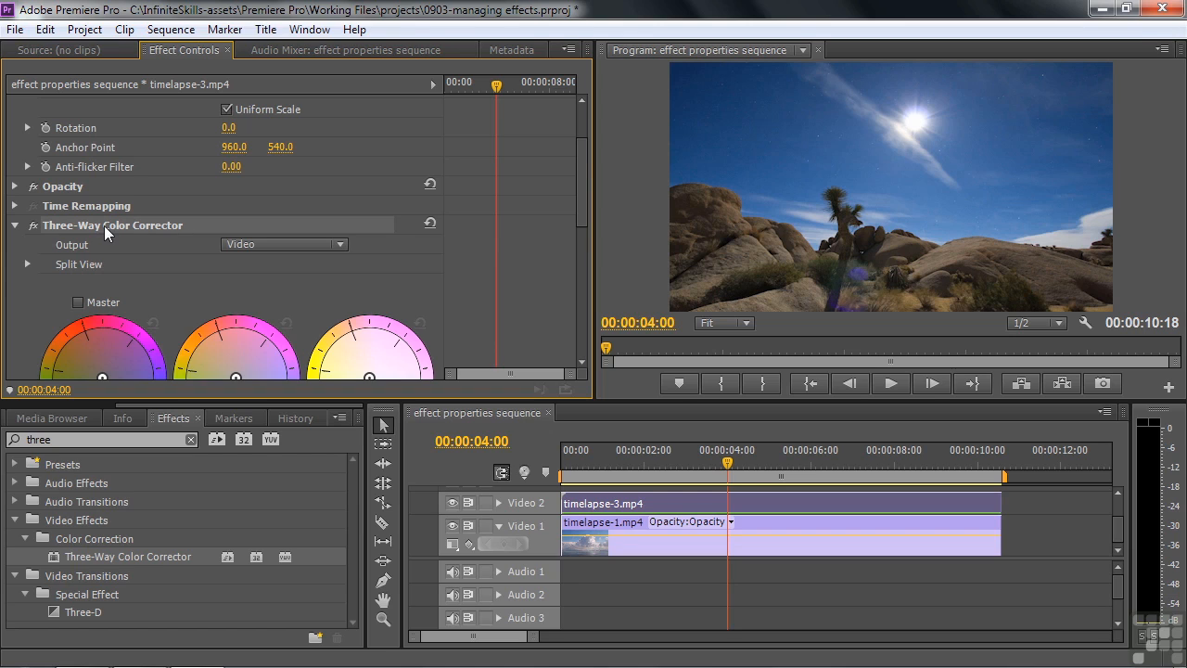
pyautogui.press('Delete')
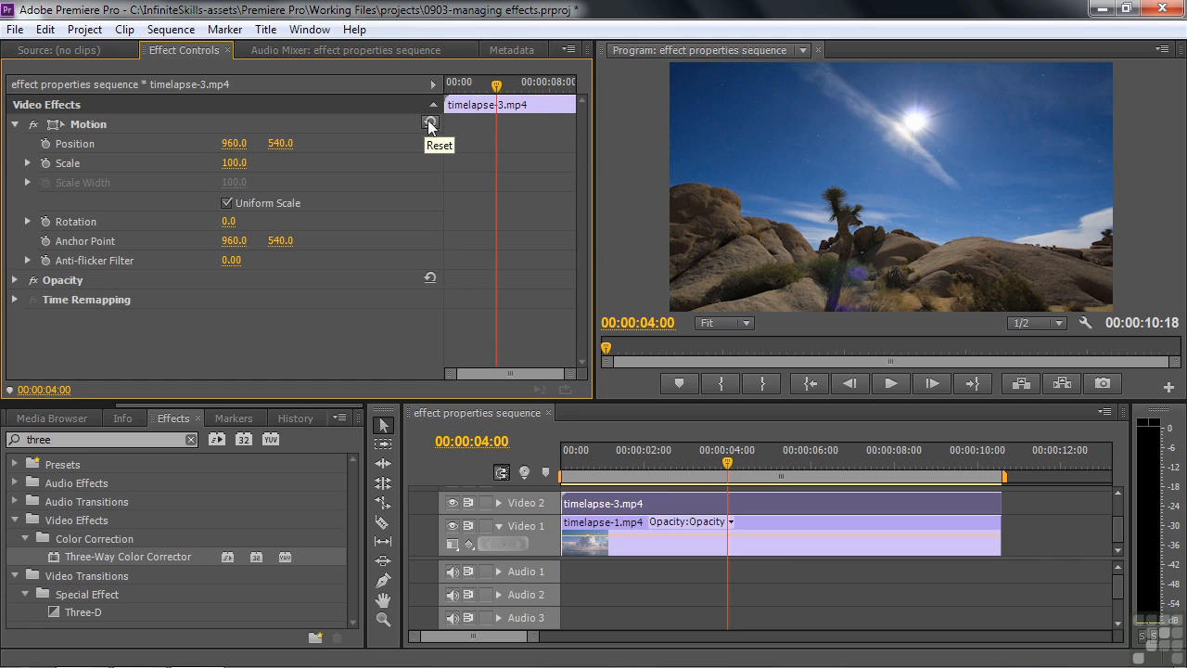
# Search the effects for "ack" and apply the Black & White video effect to the selected timelapse-3.mp4 clip
pyautogui.click(37, 439)
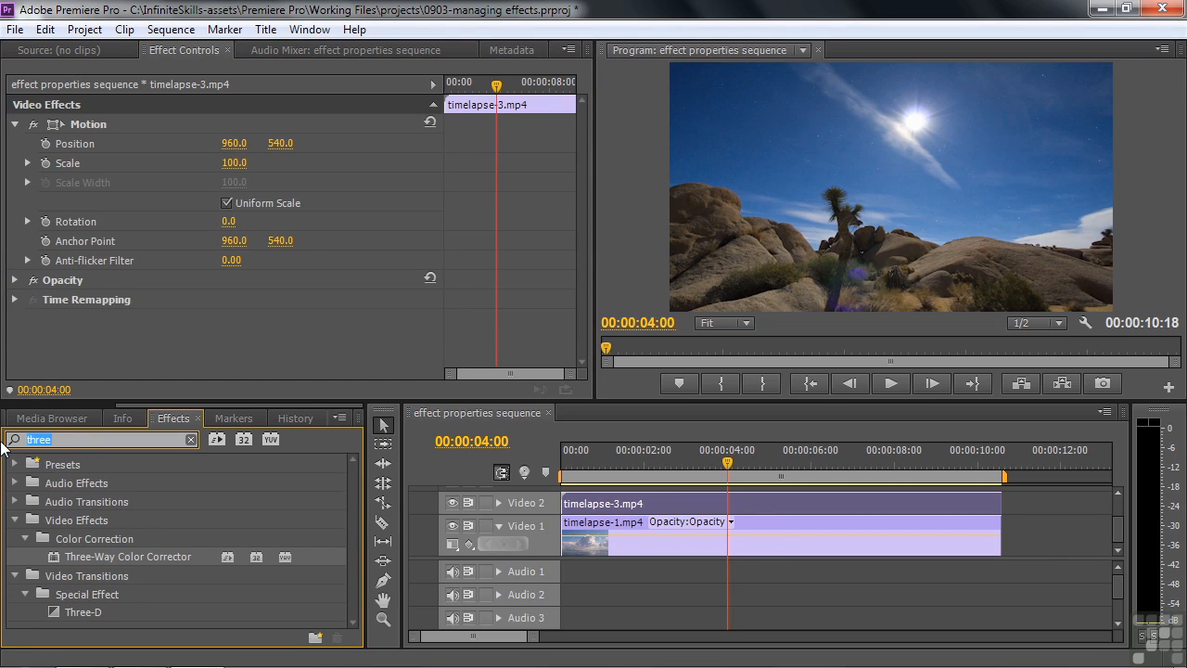
pyautogui.write('ack')
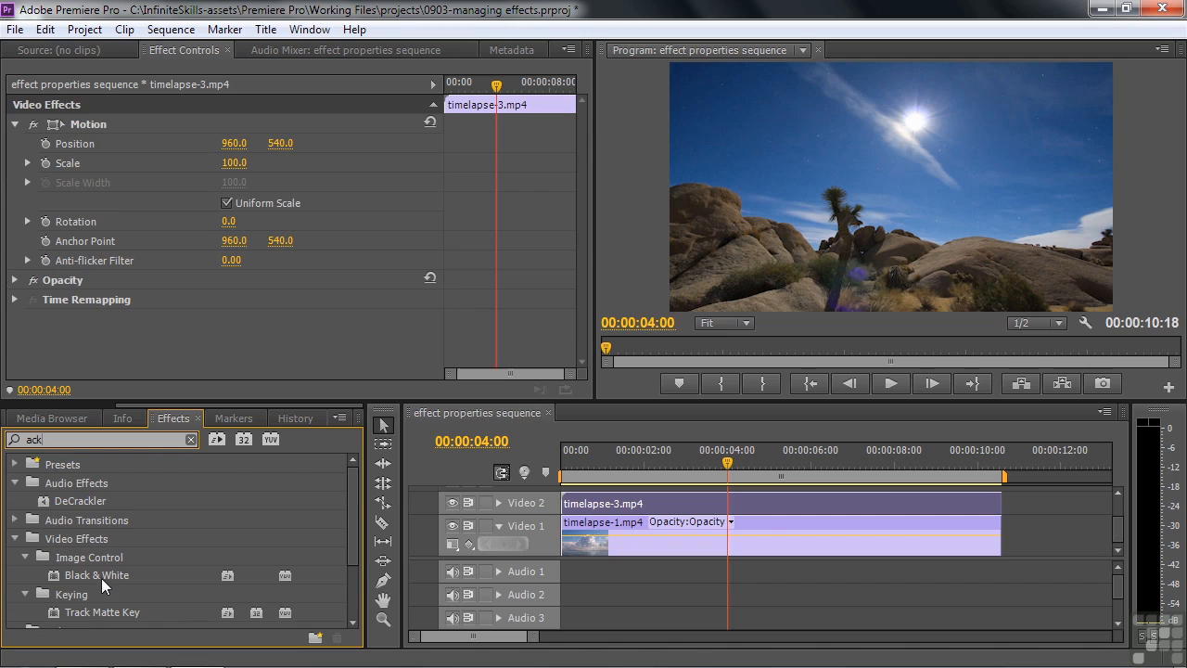
pyautogui.moveTo(351, 549); pyautogui.dragTo(354, 596)
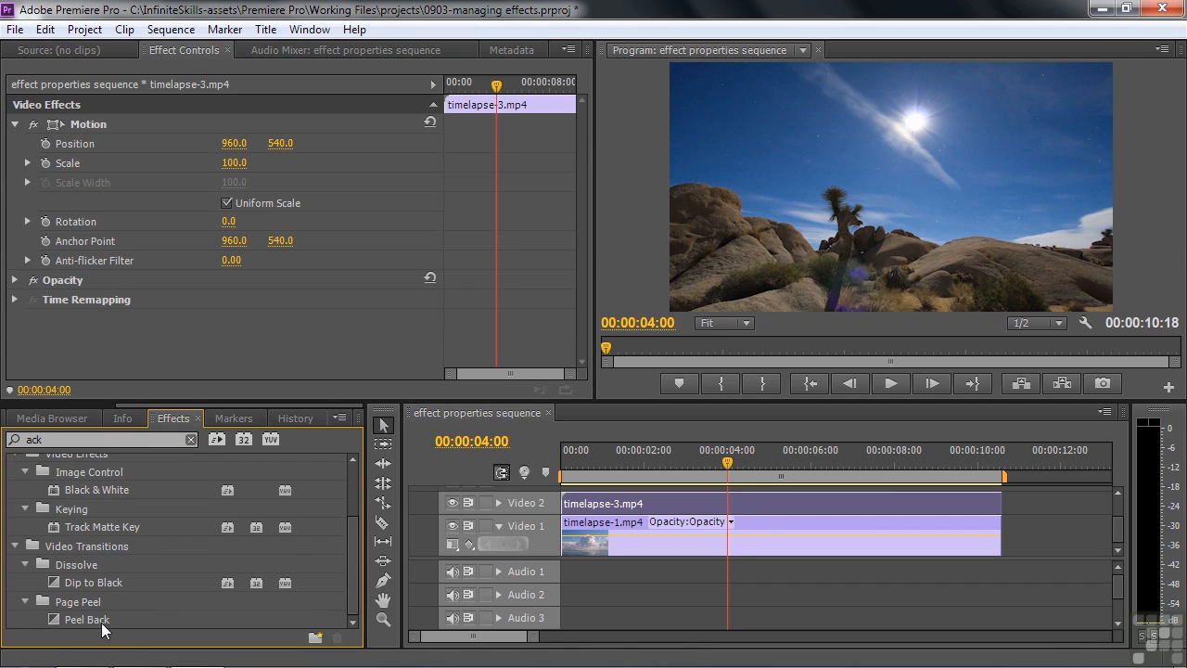
pyautogui.moveTo(355, 560); pyautogui.dragTo(355, 514)
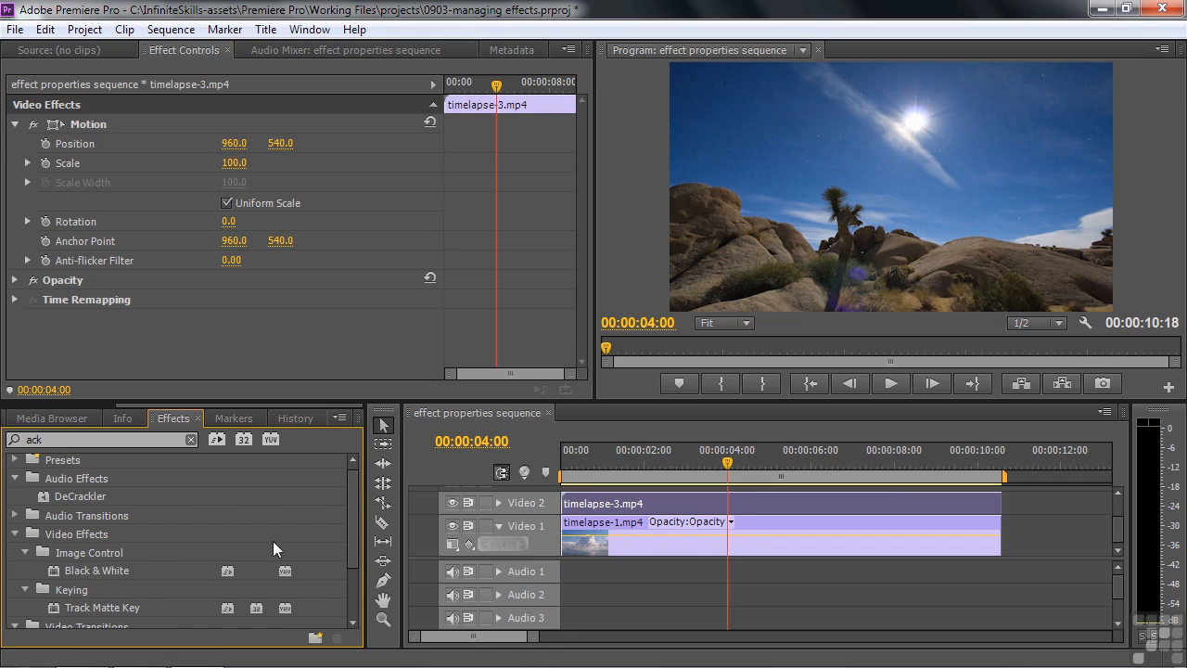
pyautogui.doubleClick(54, 570)
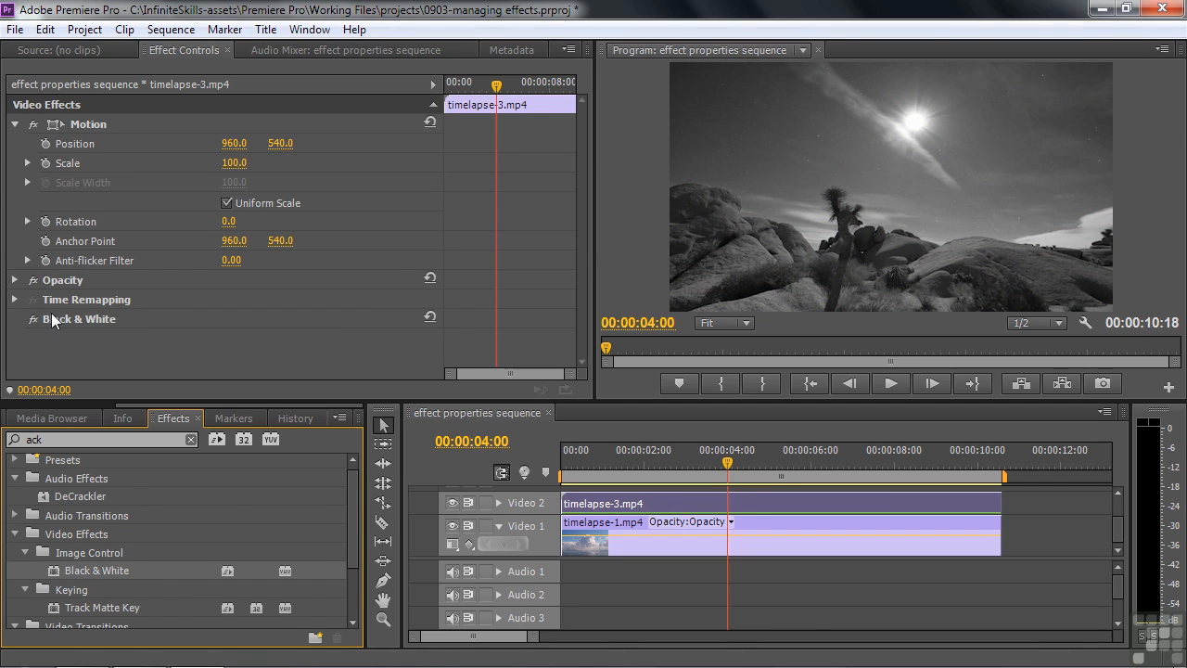
# Try to reset the Black & White effect on the timelapse-3.mp4 clip
pyautogui.click(429, 319)
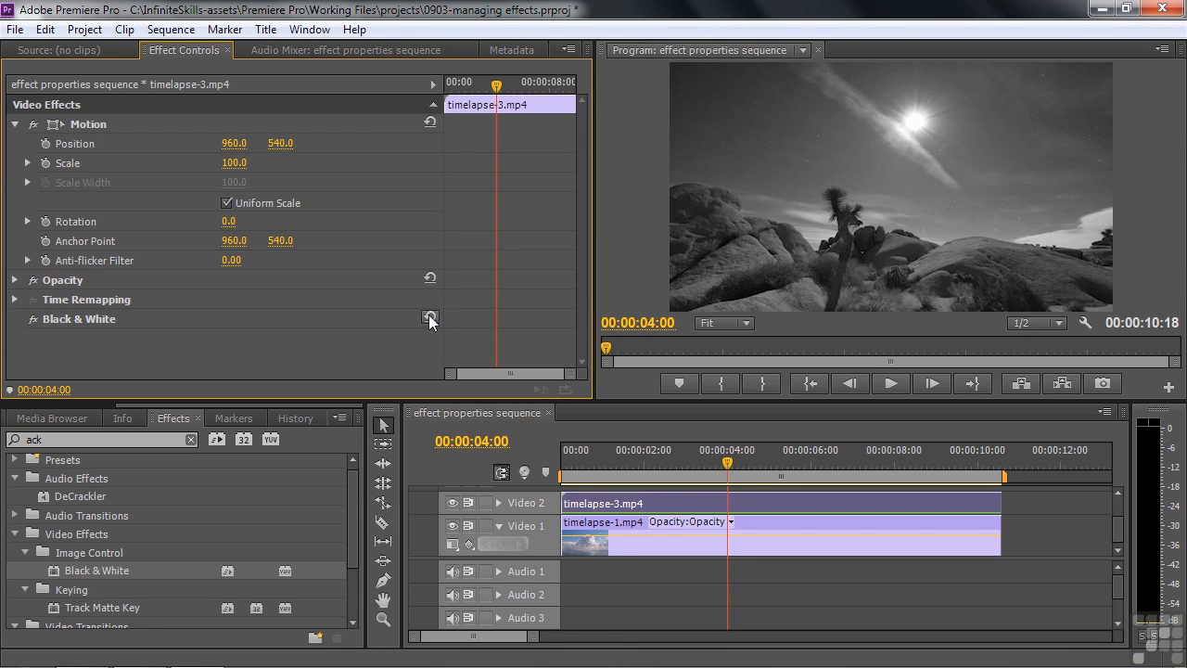
pyautogui.click(429, 319)
pyautogui.click(430, 319)
# Toggle the Black & White effect off and on to compare the clip with and without it
pyautogui.click(34, 319)
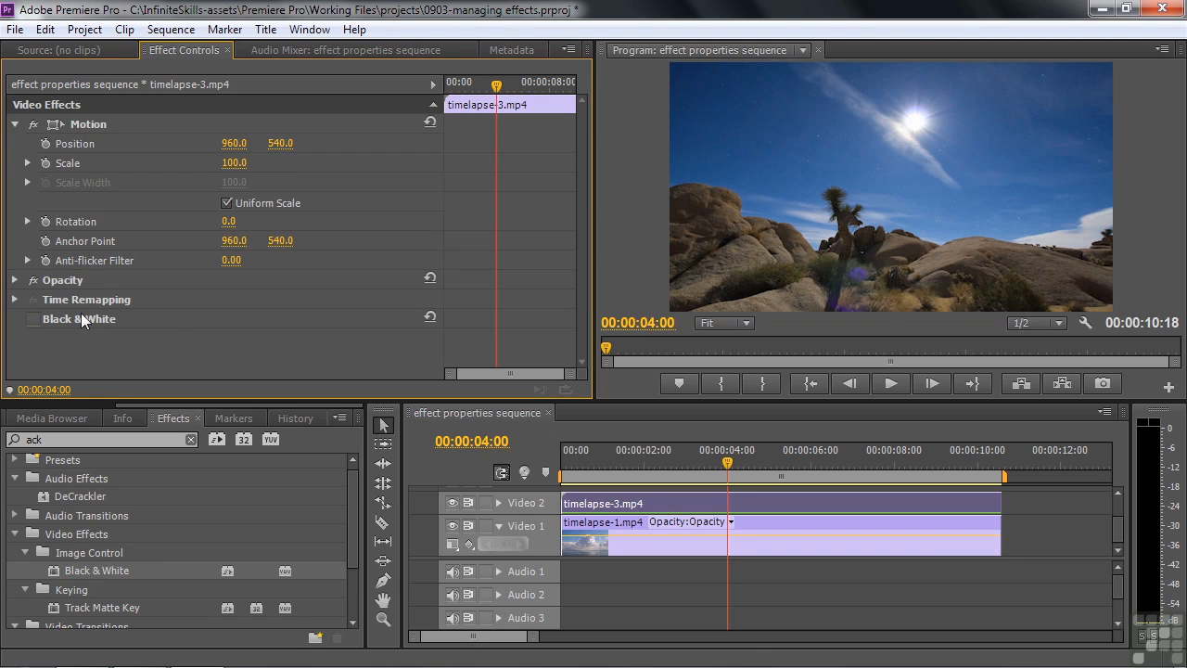
pyautogui.click(34, 319)
pyautogui.click(33, 319)
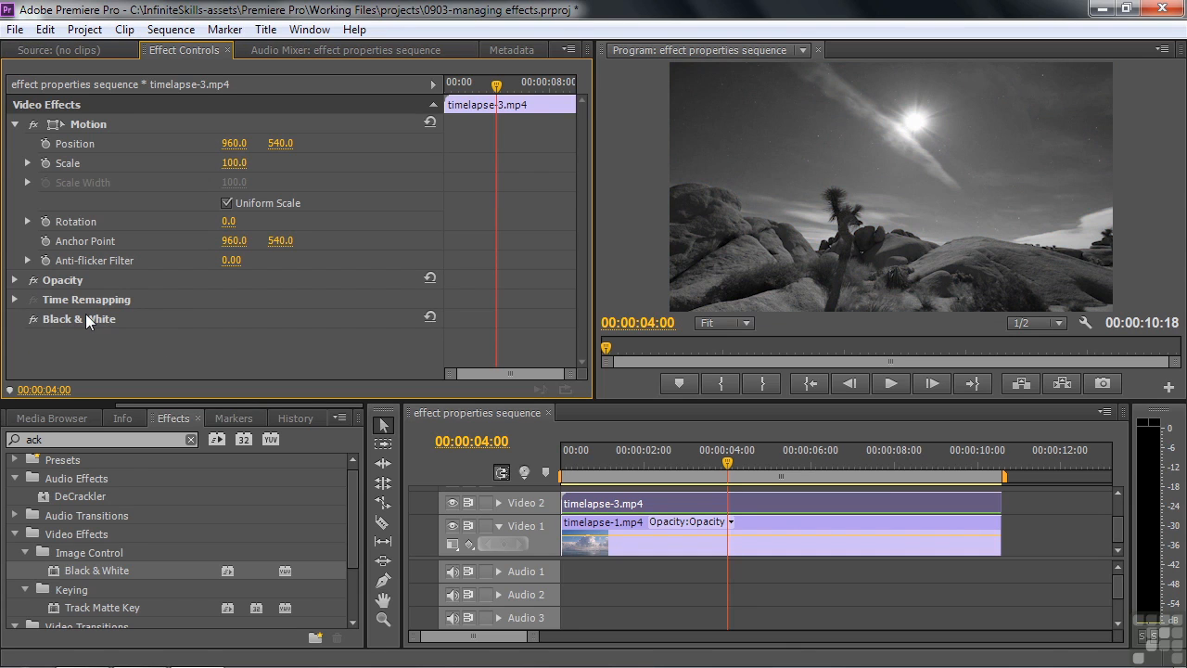
# Disable the Black & White effect and delete it from the timelapse-3.mp4 clip
pyautogui.click(34, 319)
pyautogui.click(61, 319)
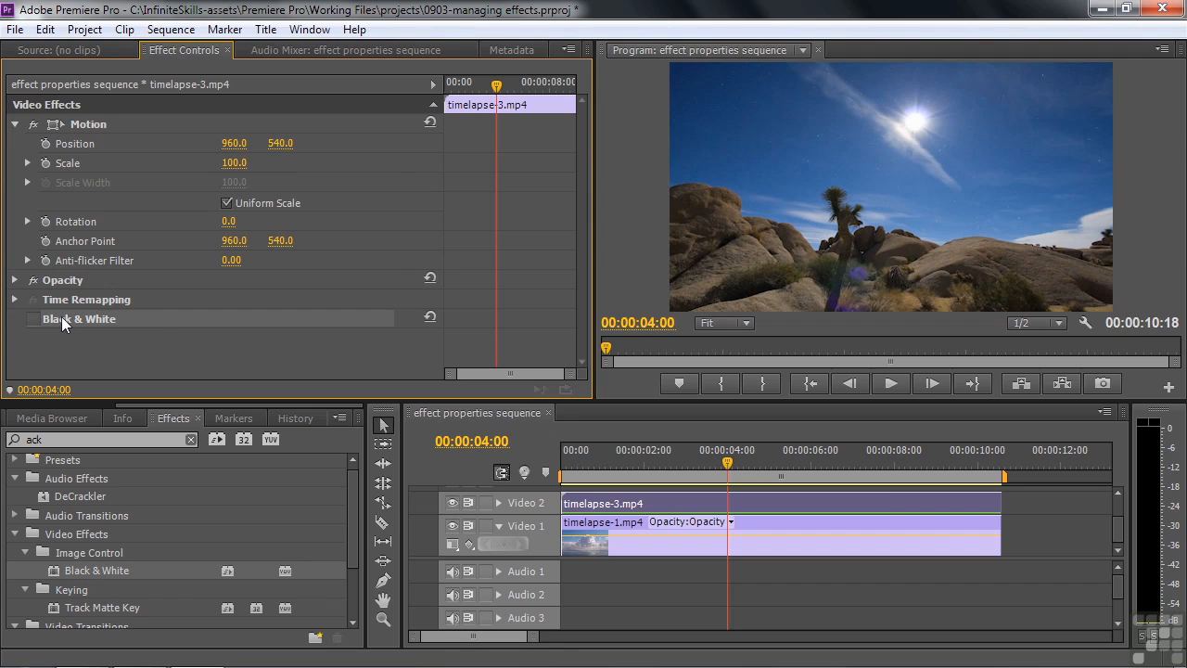
pyautogui.press('Delete')
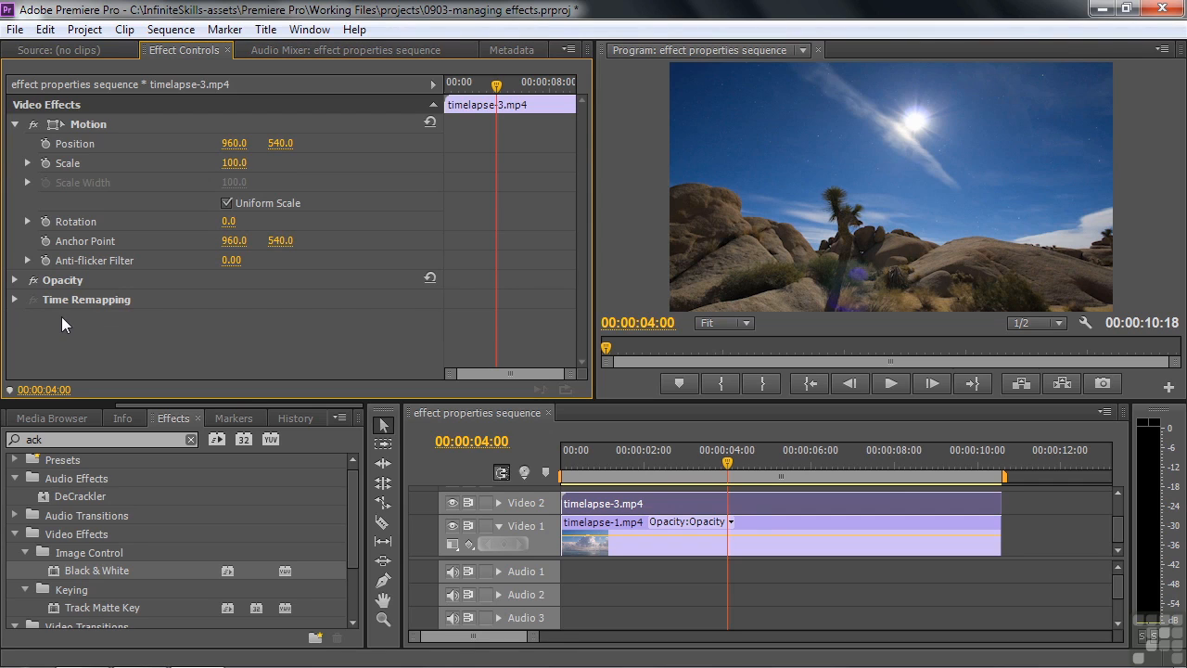
# Collapse the clip's Motion properties and clear the effects search text
pyautogui.click(14, 125)
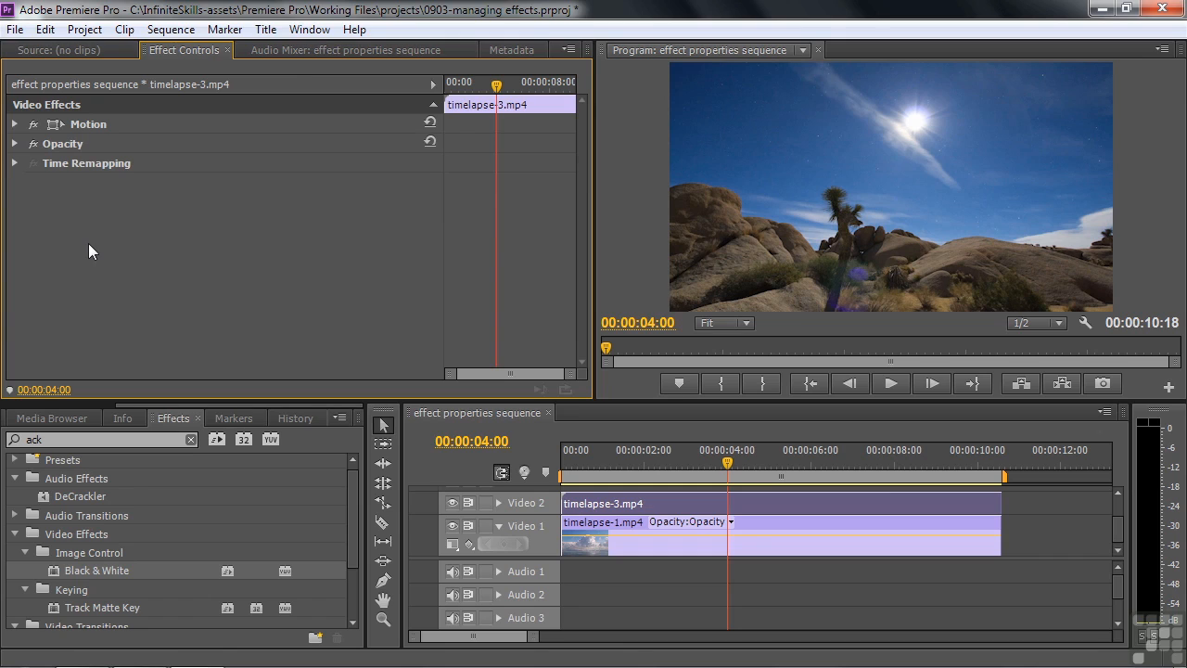
pyautogui.click(20, 440)
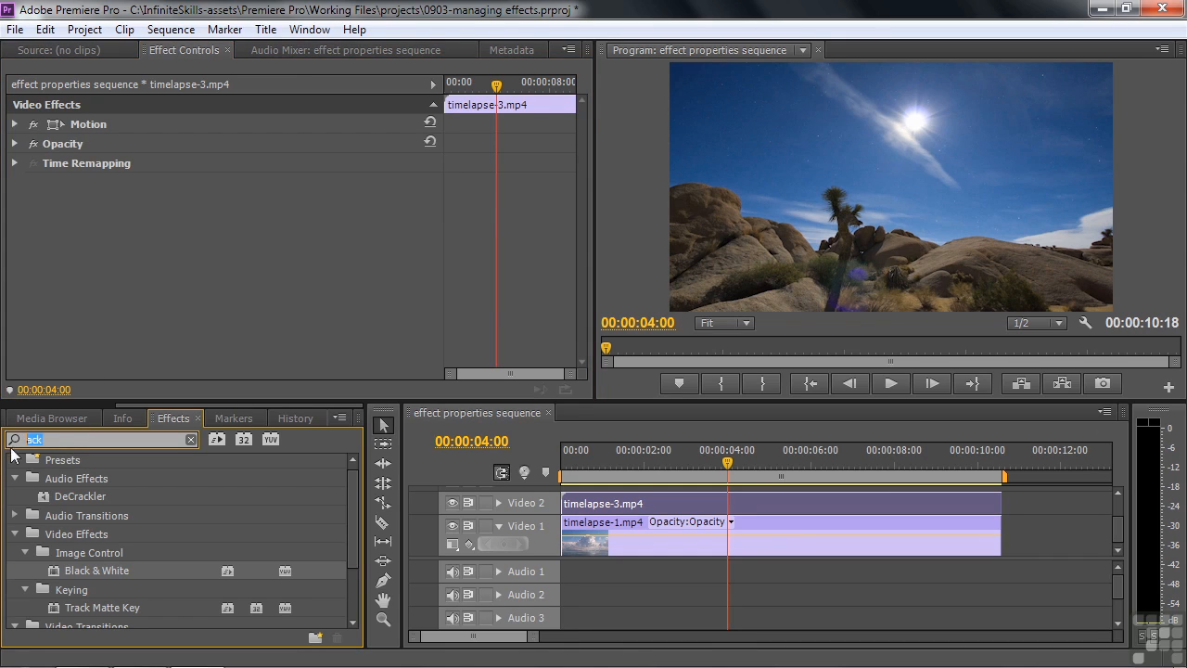
pyautogui.press('BackSpace')
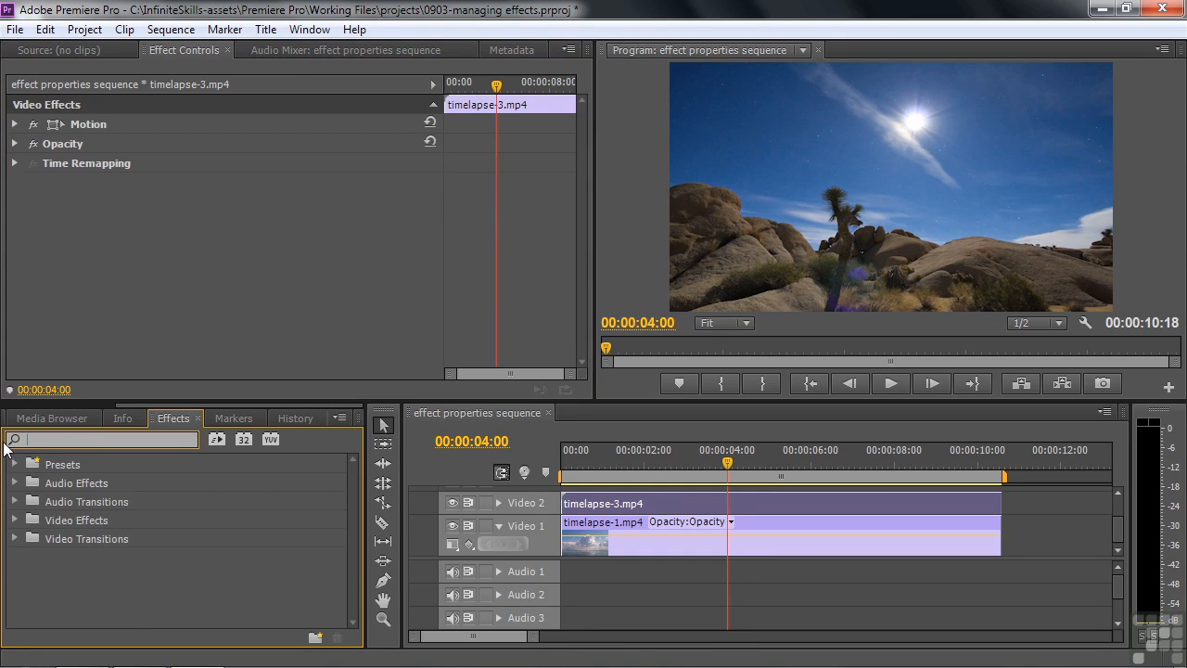
# Apply the Twirl distort effect to timelapse-3.mp4, setting its angle to 302° and twirl radius to 45
pyautogui.click(16, 519)
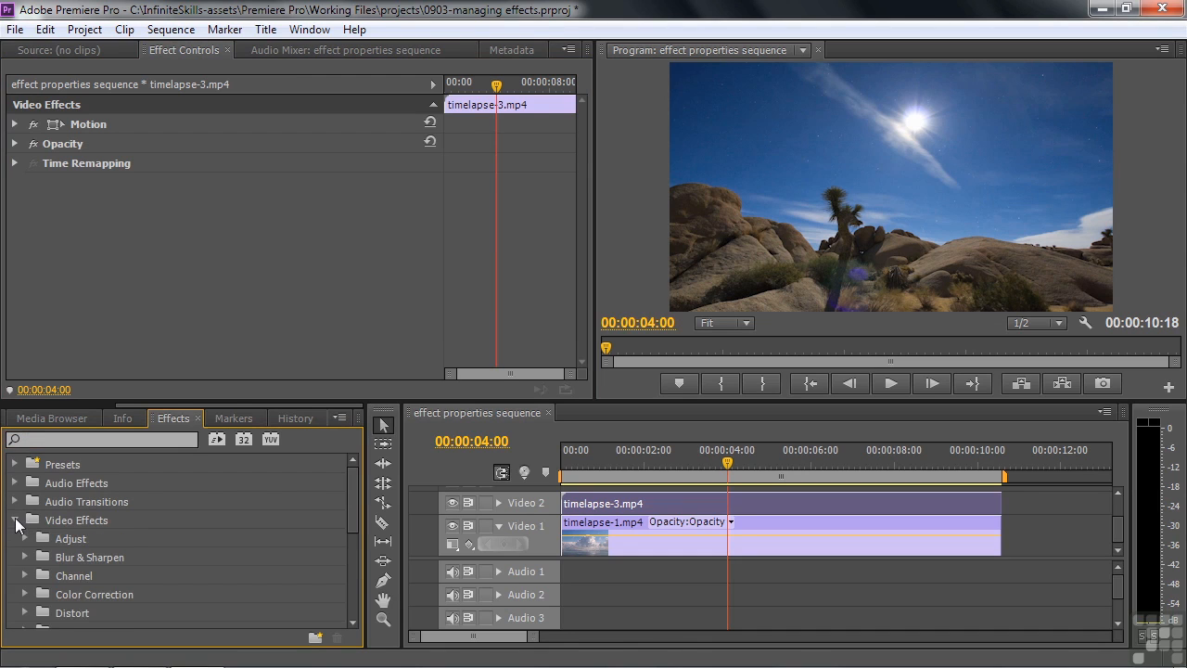
pyautogui.click(25, 612)
pyautogui.moveTo(353, 496); pyautogui.dragTo(353, 553)
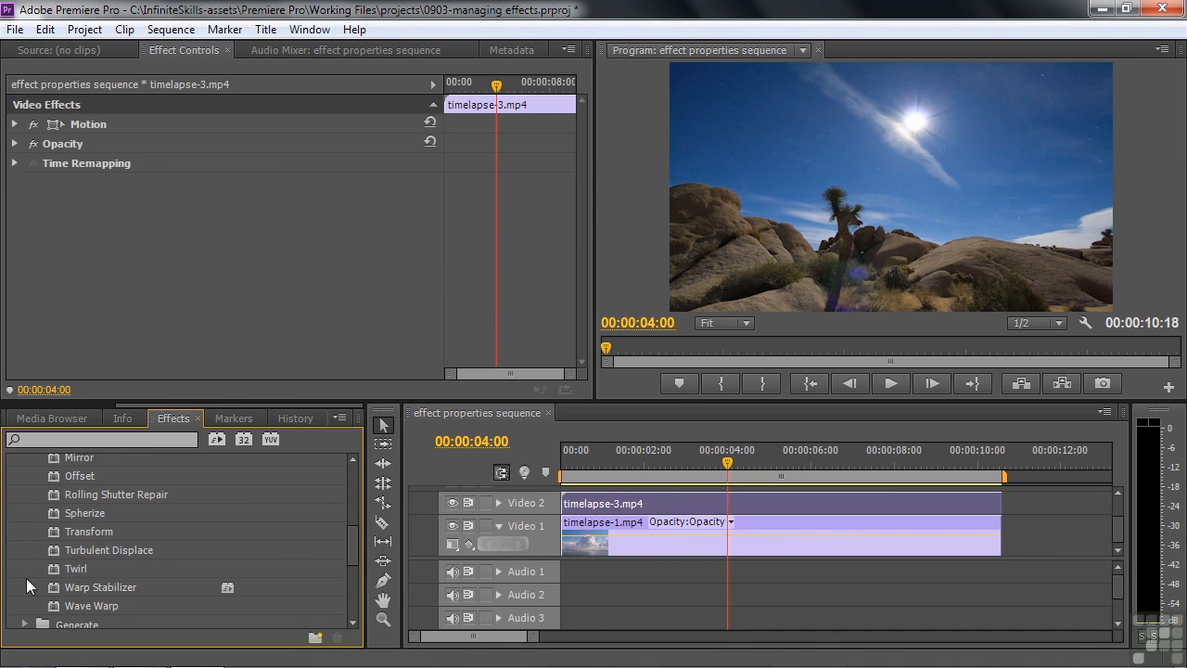
pyautogui.doubleClick(51, 567)
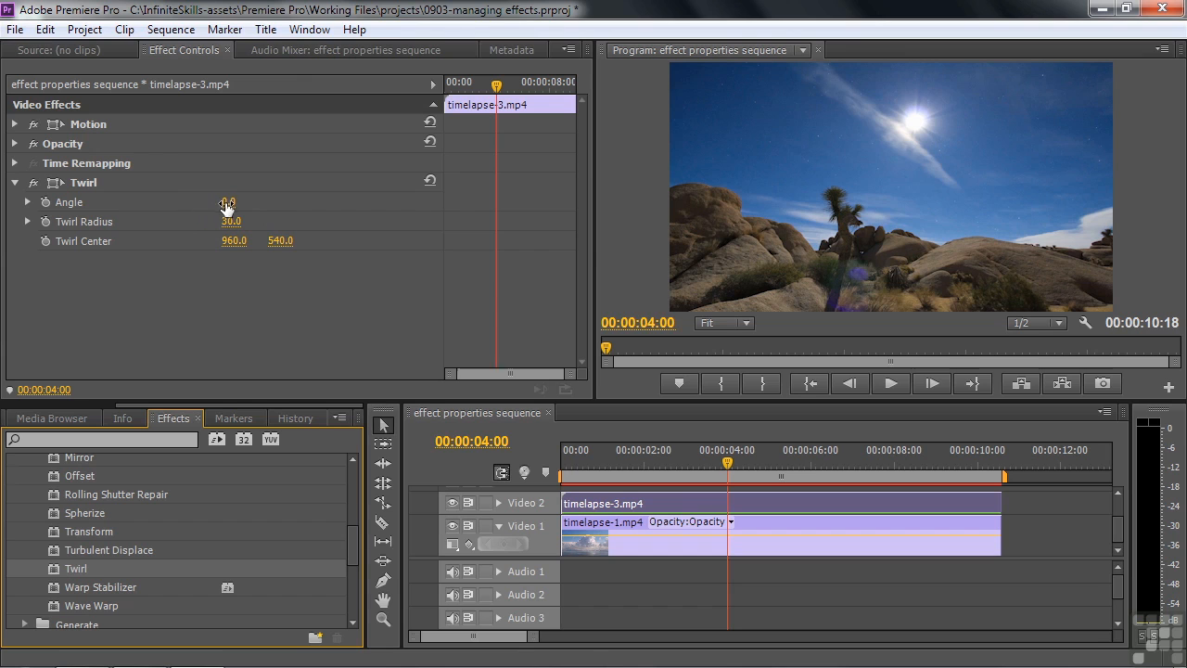
pyautogui.moveTo(227, 204); pyautogui.dragTo(508, 204)
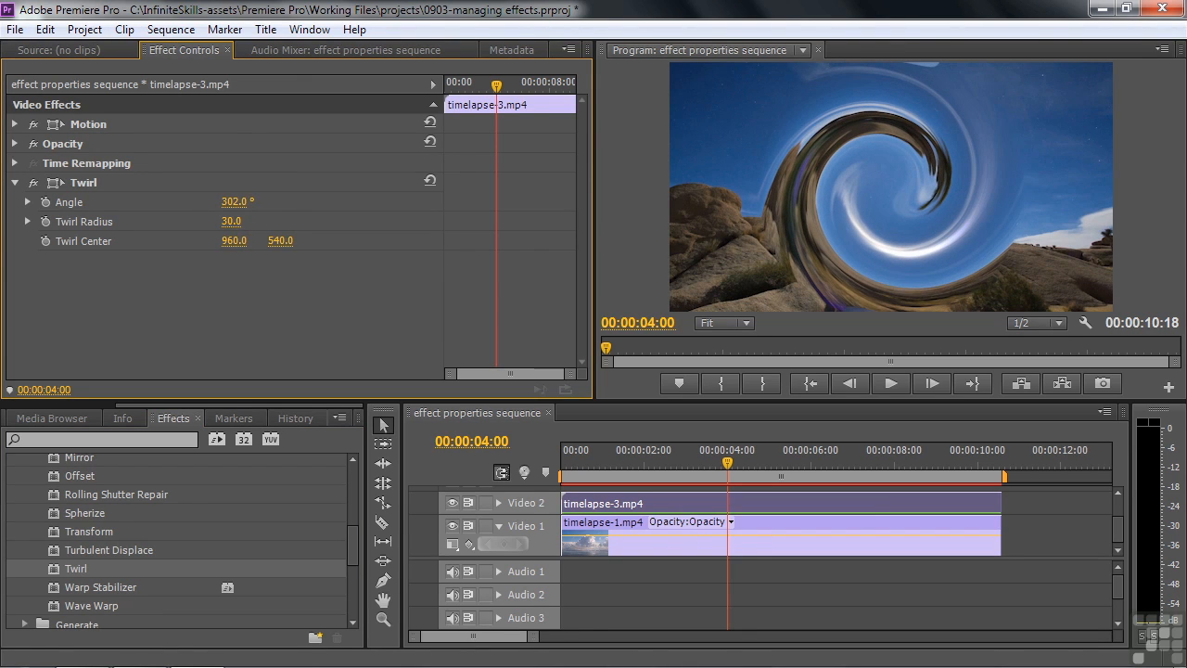
pyautogui.moveTo(231, 221)
pyautogui.mouseDown()
pyautogui.moveTo(248, 221)
pyautogui.moveTo(238, 224)
pyautogui.mouseUp()
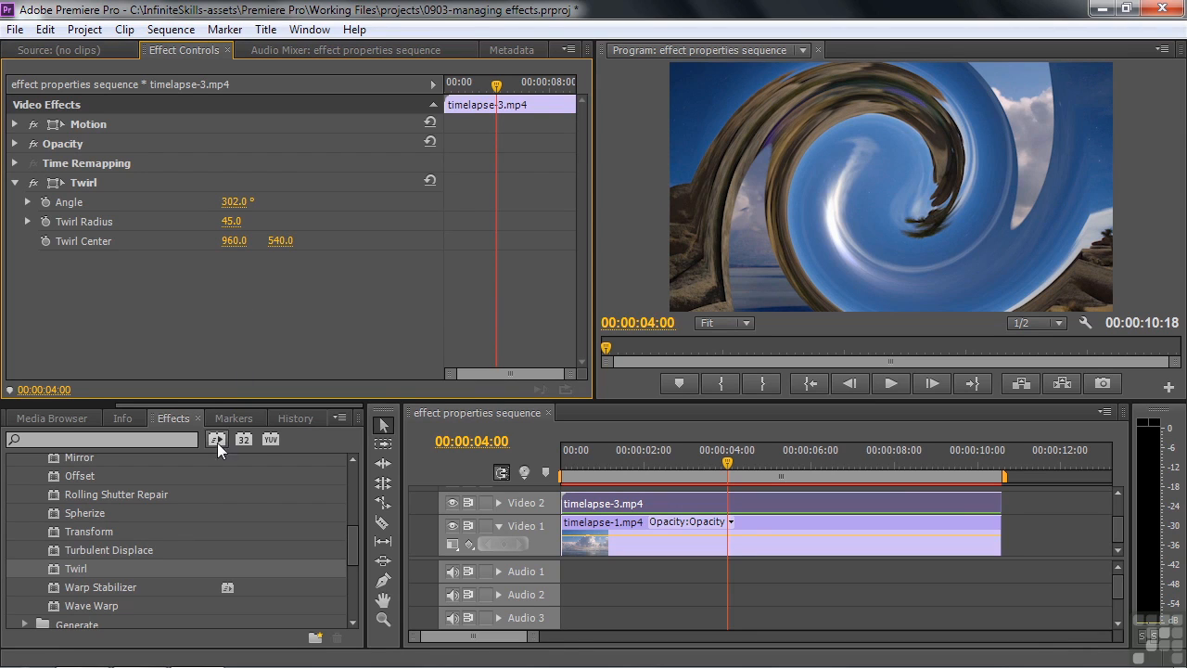
# Add the Wave Warp effect to timelapse-3.mp4 and increase its wave height to about 25
pyautogui.doubleClick(50, 603)
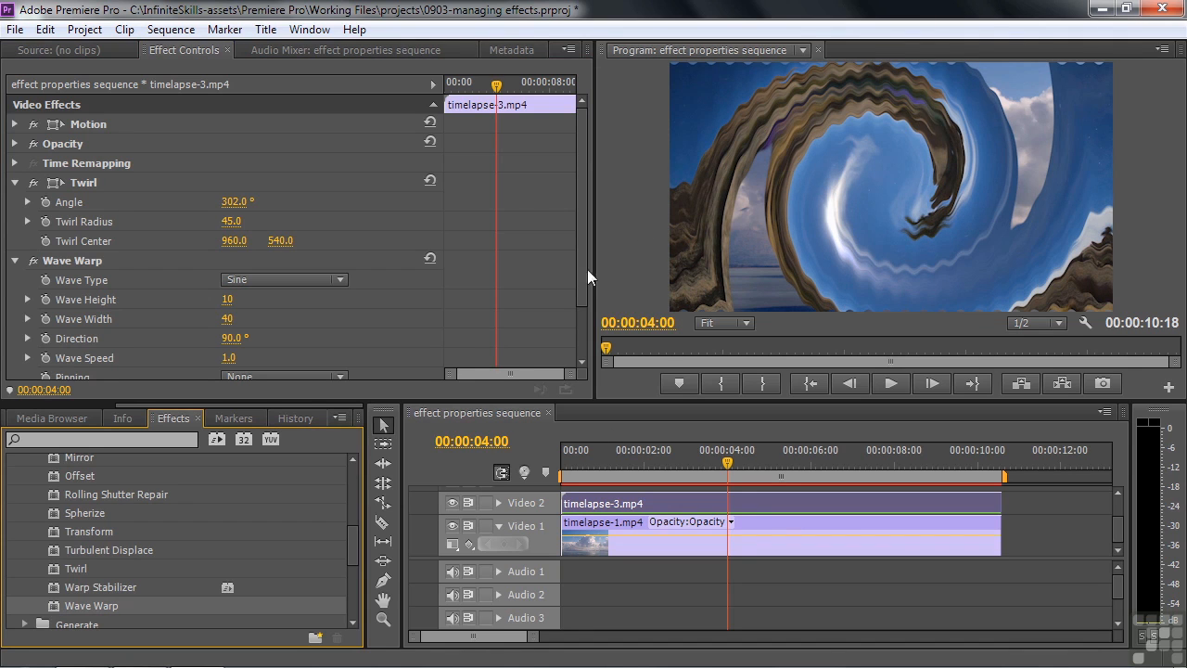
pyautogui.moveTo(226, 299); pyautogui.dragTo(240, 300)
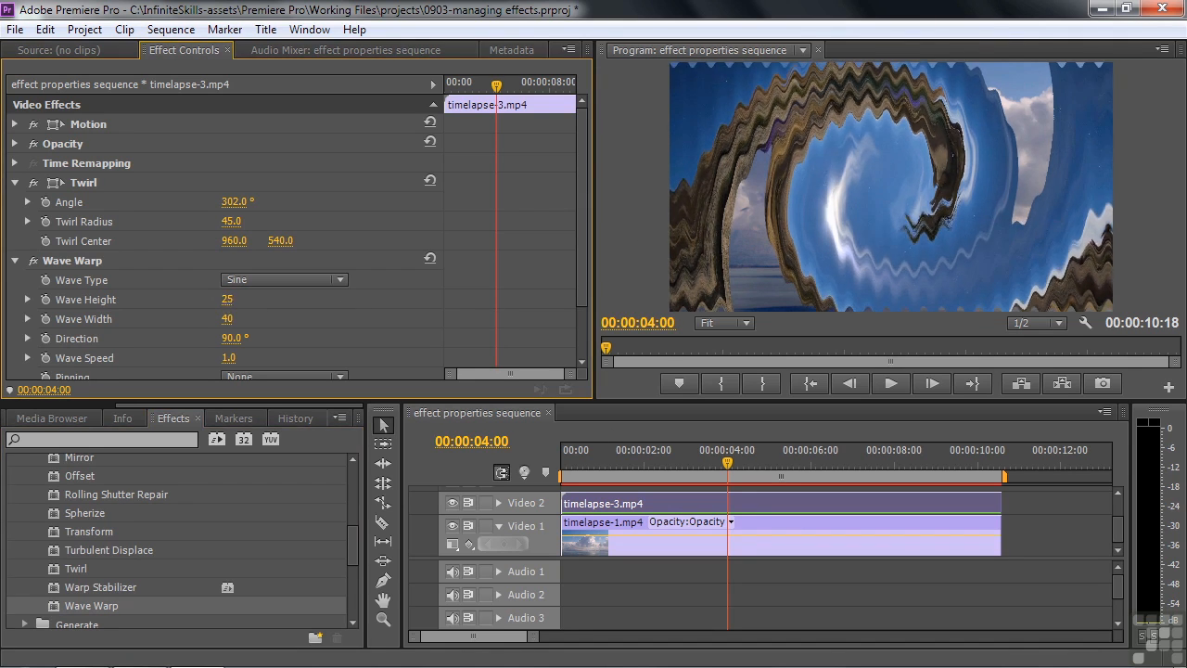
pyautogui.click(237, 300)
# Collapse the Wave Warp and Twirl properties and reorder the effects so Wave Warp sits above Twirl
pyautogui.click(16, 260)
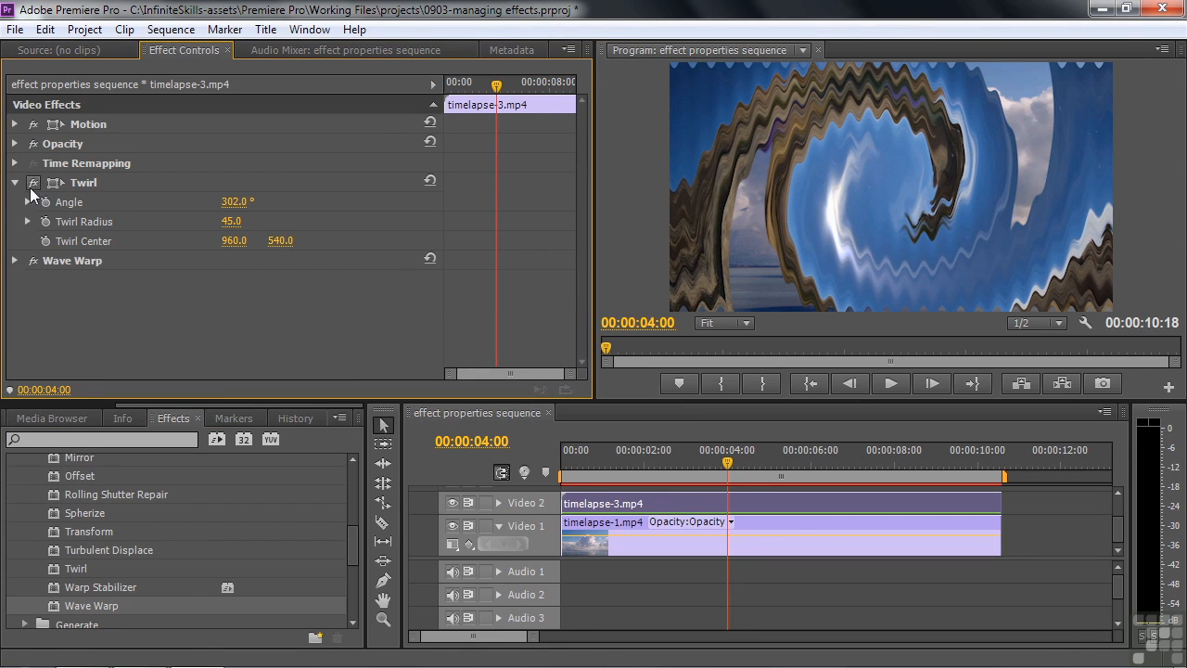
pyautogui.click(15, 183)
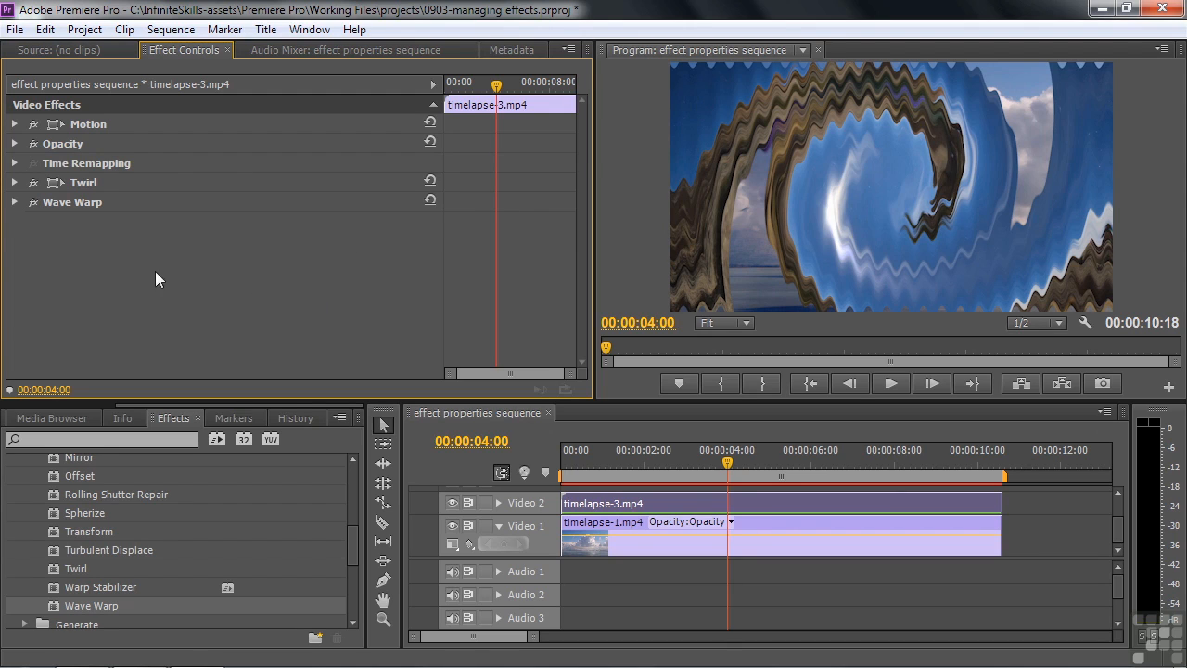
pyautogui.click(53, 200)
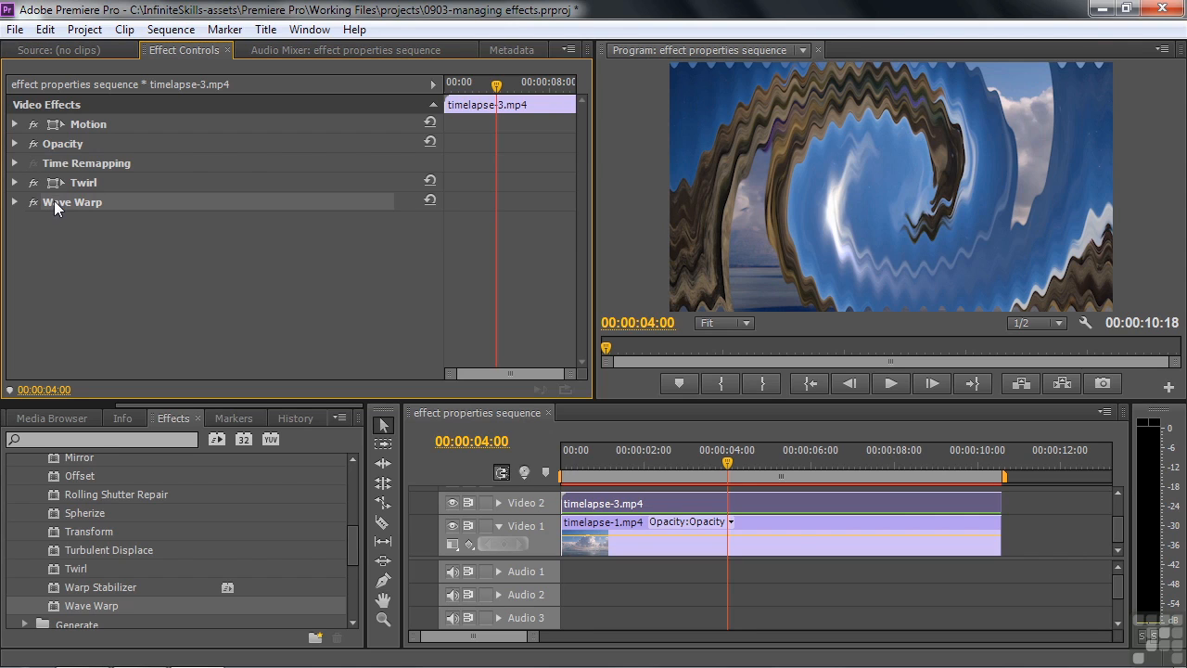
pyautogui.moveTo(54, 200); pyautogui.dragTo(59, 177)
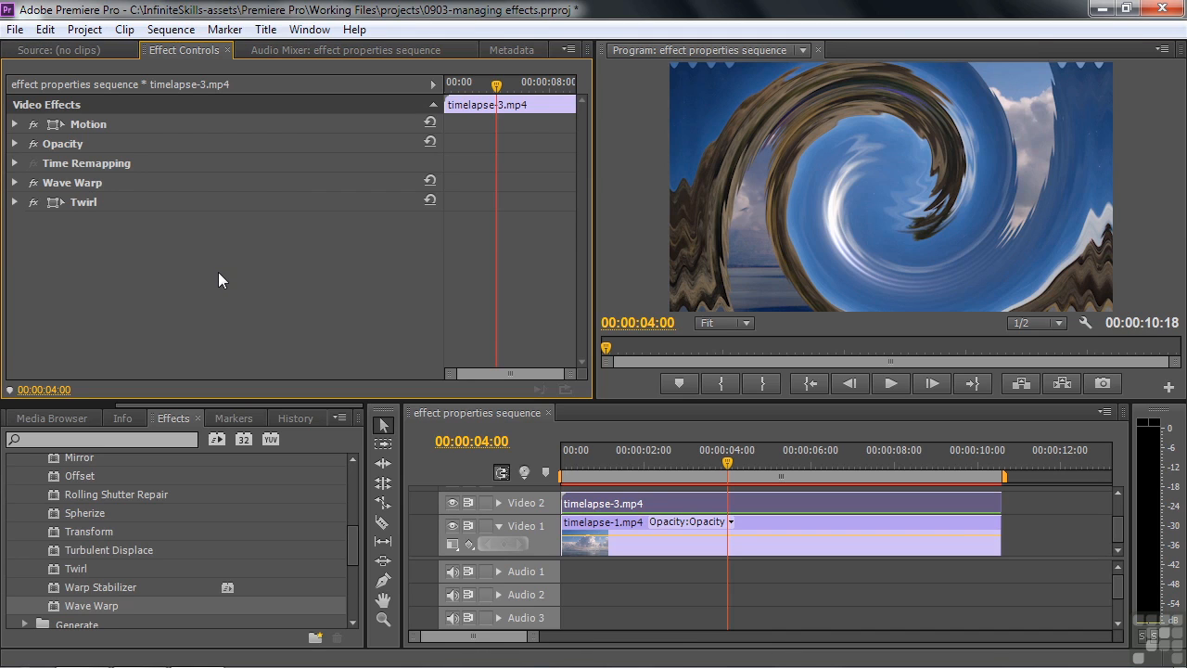
# Apply the Basic 3D perspective effect to timelapse-3.mp4 and set its swivel to 35°
pyautogui.moveTo(350, 546); pyautogui.dragTo(345, 583)
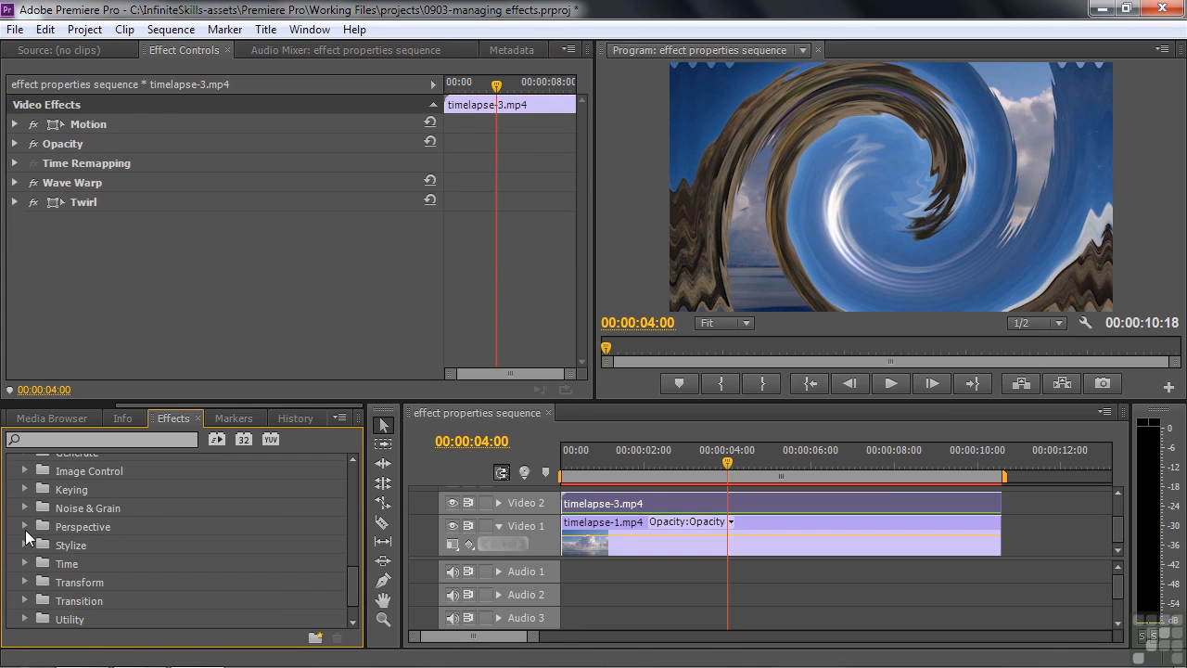
pyautogui.click(24, 527)
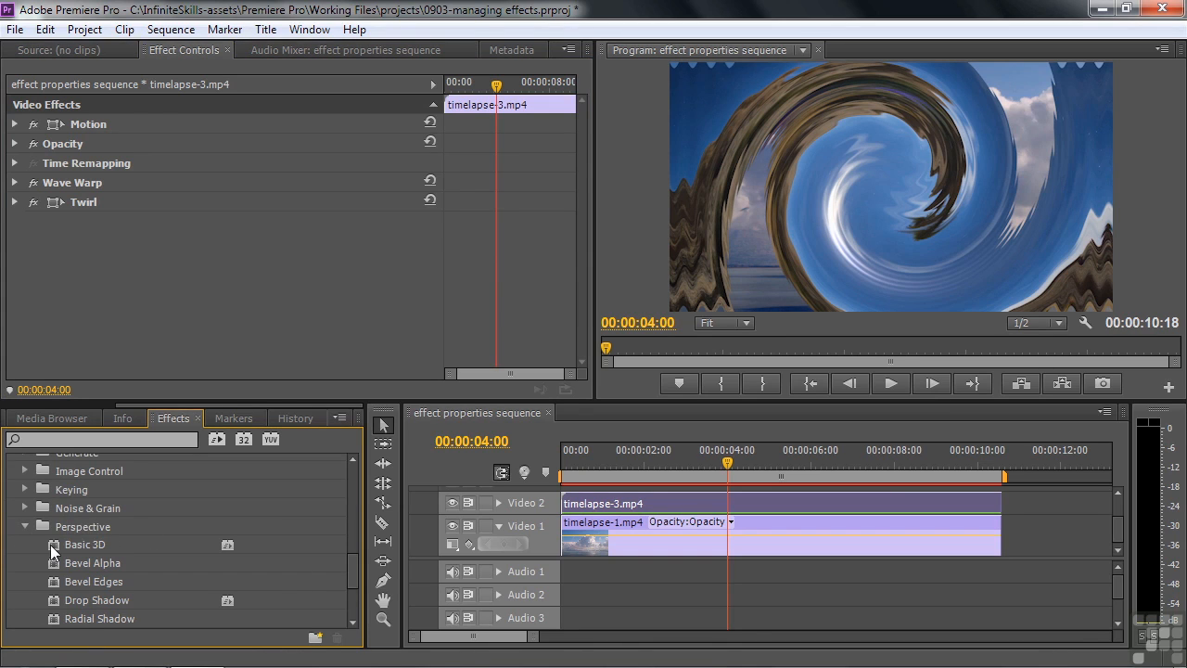
pyautogui.doubleClick(50, 544)
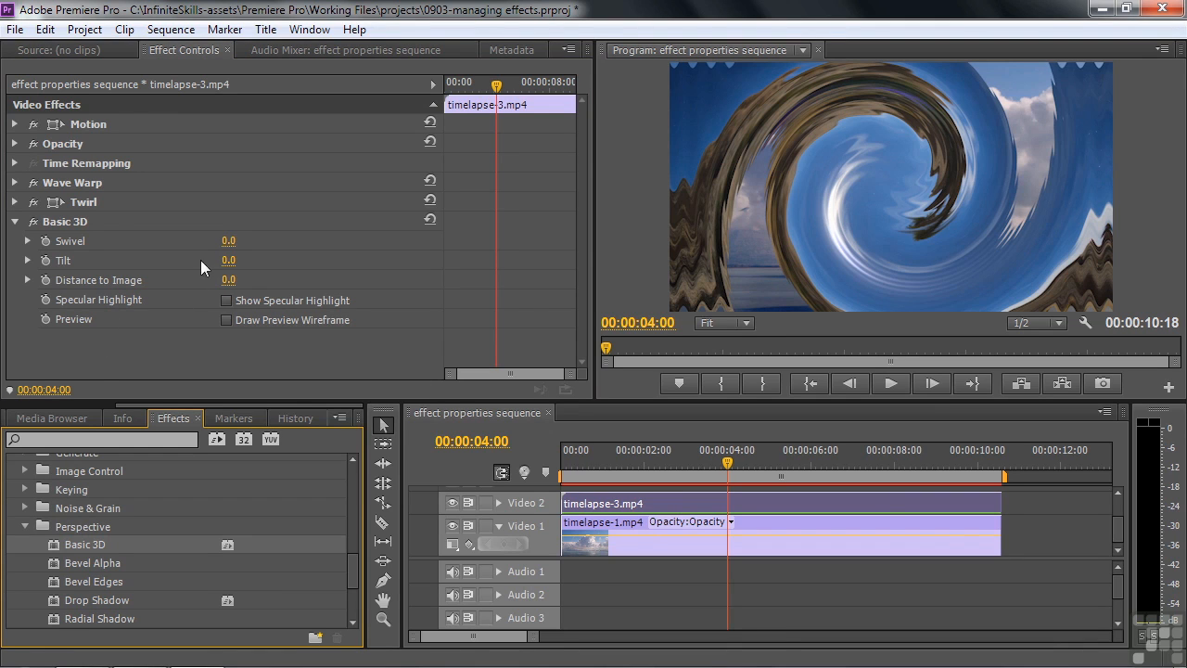
pyautogui.moveTo(227, 243); pyautogui.dragTo(263, 243)
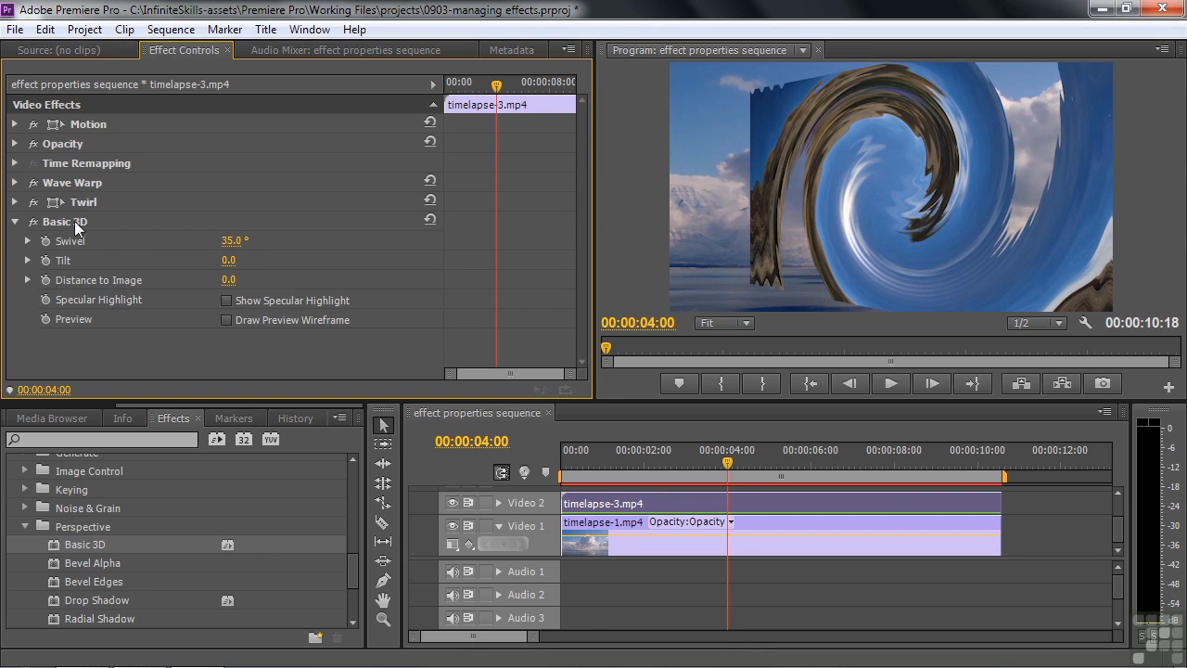
# Move Basic 3D above Wave Warp in the effect order and reduce its swivel to 19°
pyautogui.click(50, 221)
pyautogui.moveTo(50, 222); pyautogui.dragTo(58, 179)
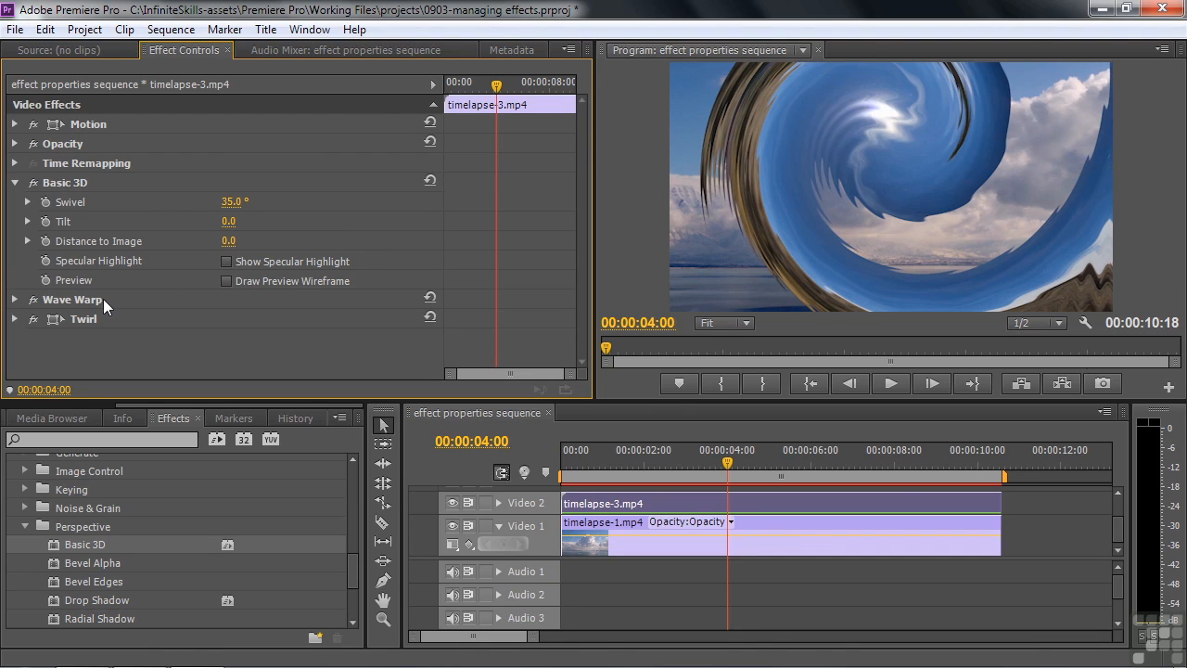
pyautogui.moveTo(230, 201); pyautogui.dragTo(215, 202)
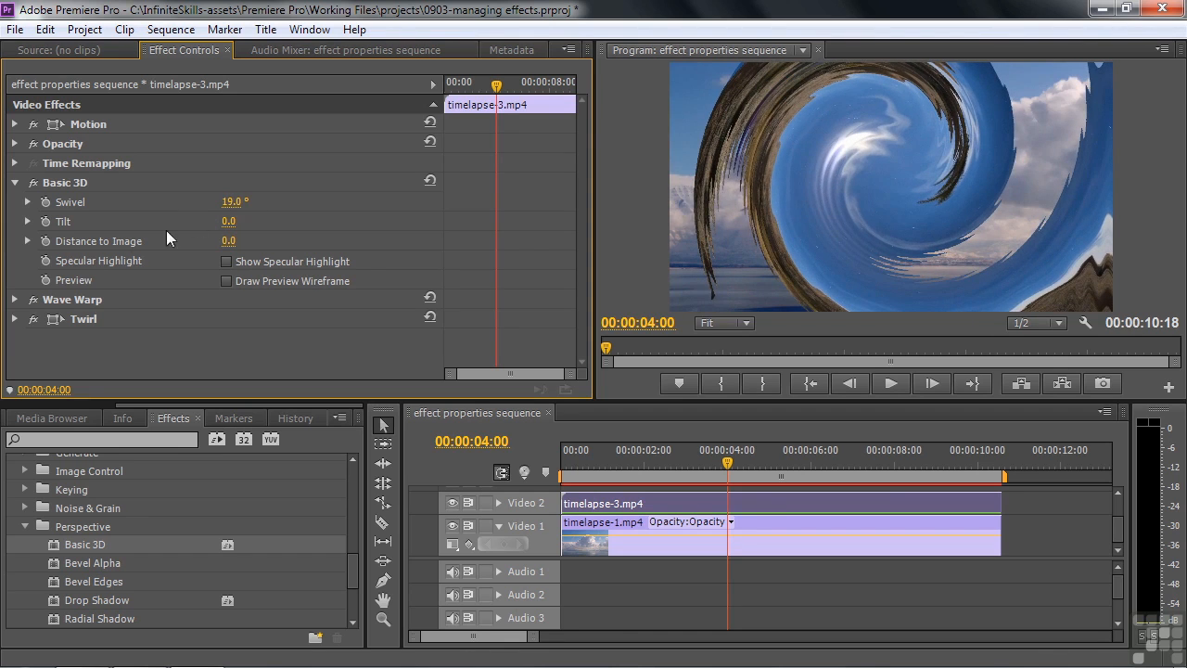
# Place Twirl above Wave Warp to compare the effect order, and restore Wave Warp above Twirl
pyautogui.moveTo(71, 319); pyautogui.dragTo(82, 297)
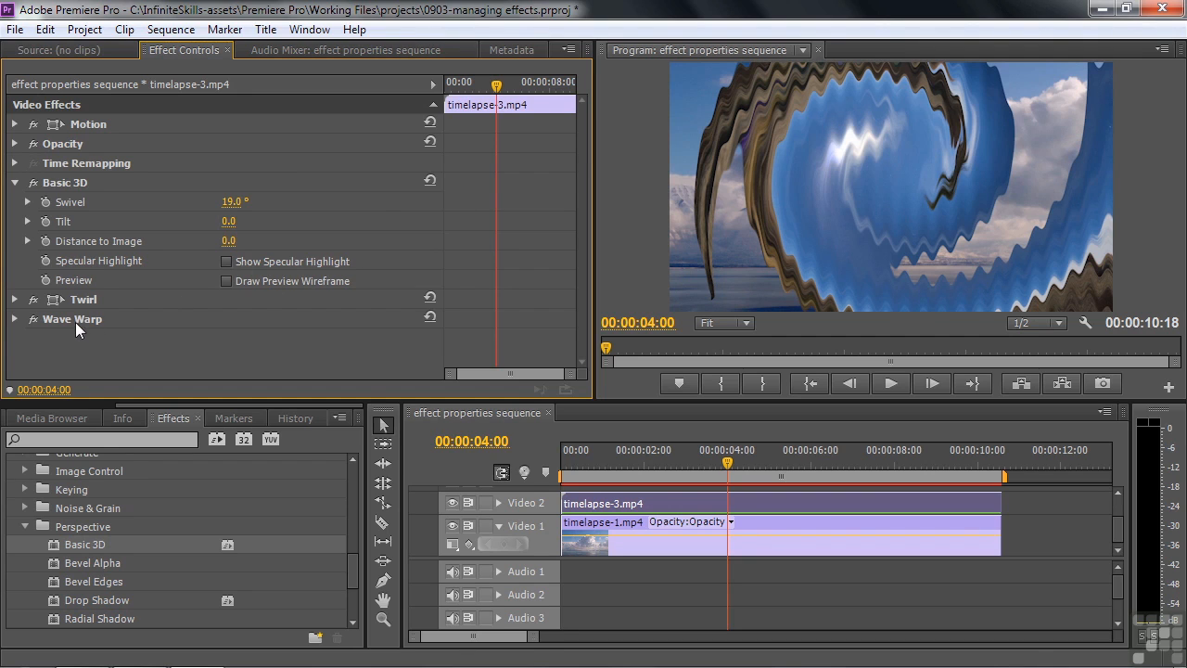
pyautogui.moveTo(72, 318); pyautogui.dragTo(74, 302)
pyautogui.moveTo(76, 294); pyautogui.dragTo(77, 315)
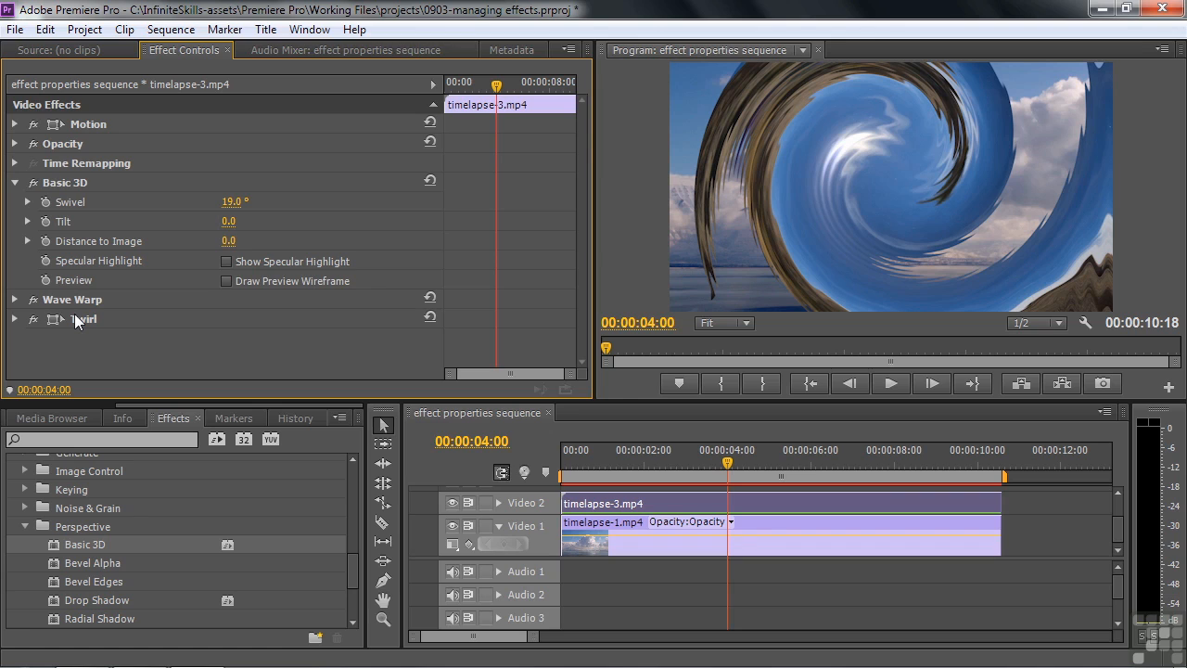
# Set the Basic 3D swivel of timelapse-3.mp4 to 0°
pyautogui.click(63, 182)
pyautogui.moveTo(237, 208); pyautogui.dragTo(221, 209)
pyautogui.click(235, 202)
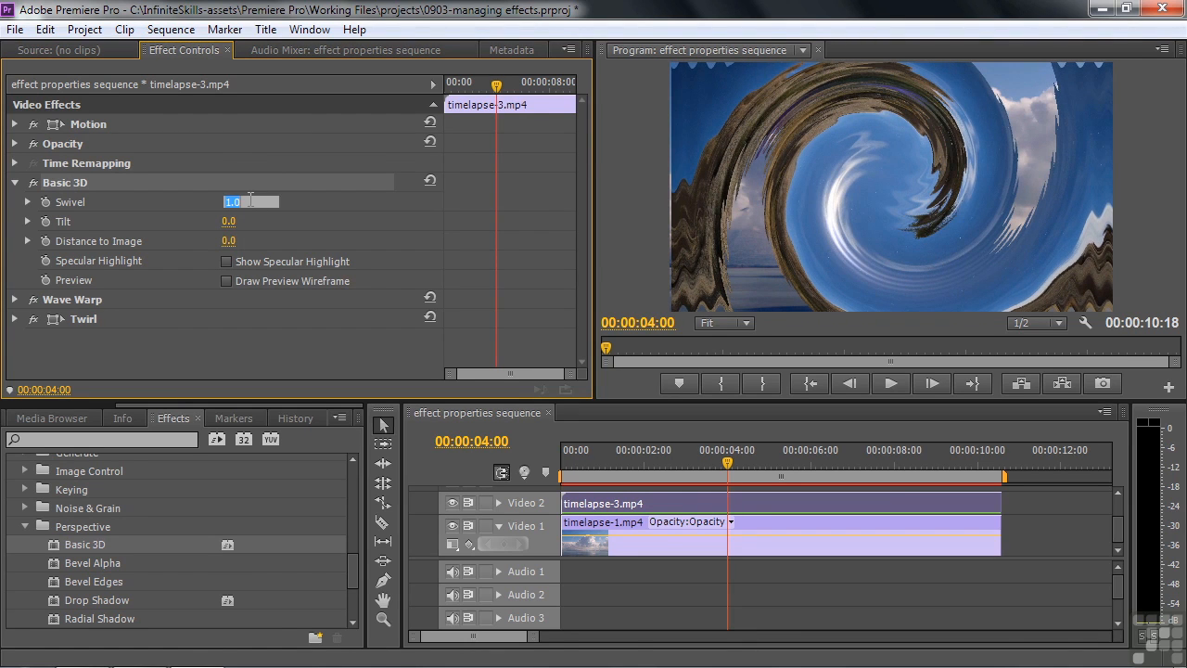
pyautogui.write('0')
pyautogui.press('Return')
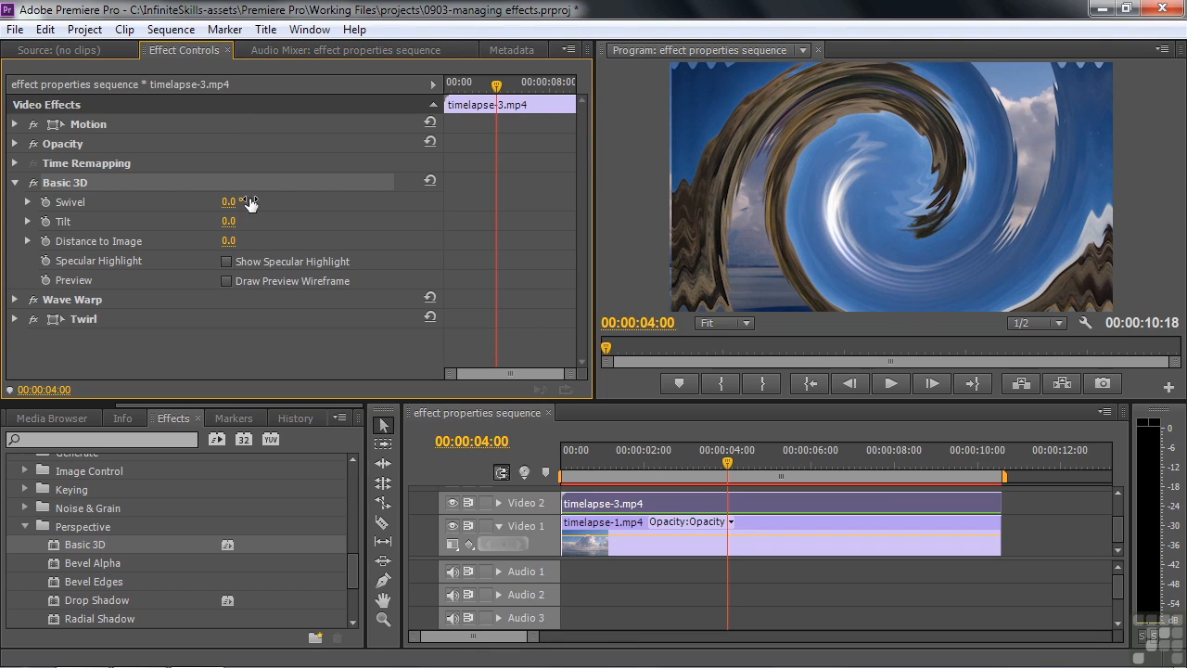
# Animate the Basic 3D swivel with keyframes of 0° at 00:00:00:00 and 25° at 00:00:02:12
pyautogui.moveTo(497, 86); pyautogui.dragTo(436, 82)
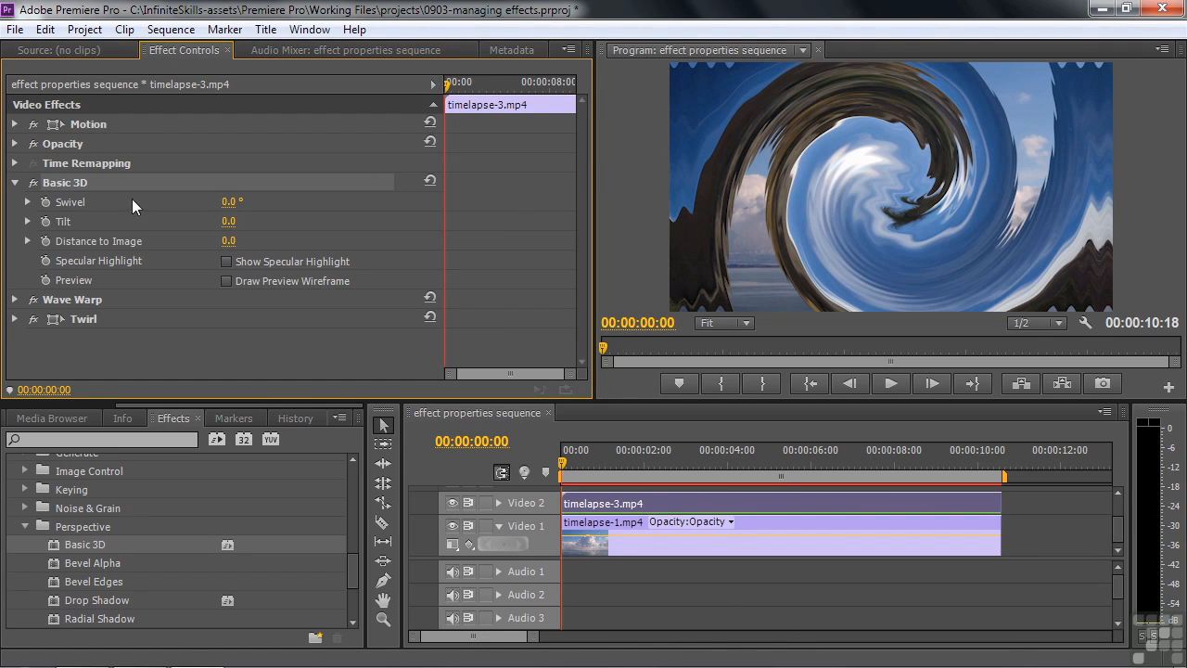
pyautogui.click(45, 201)
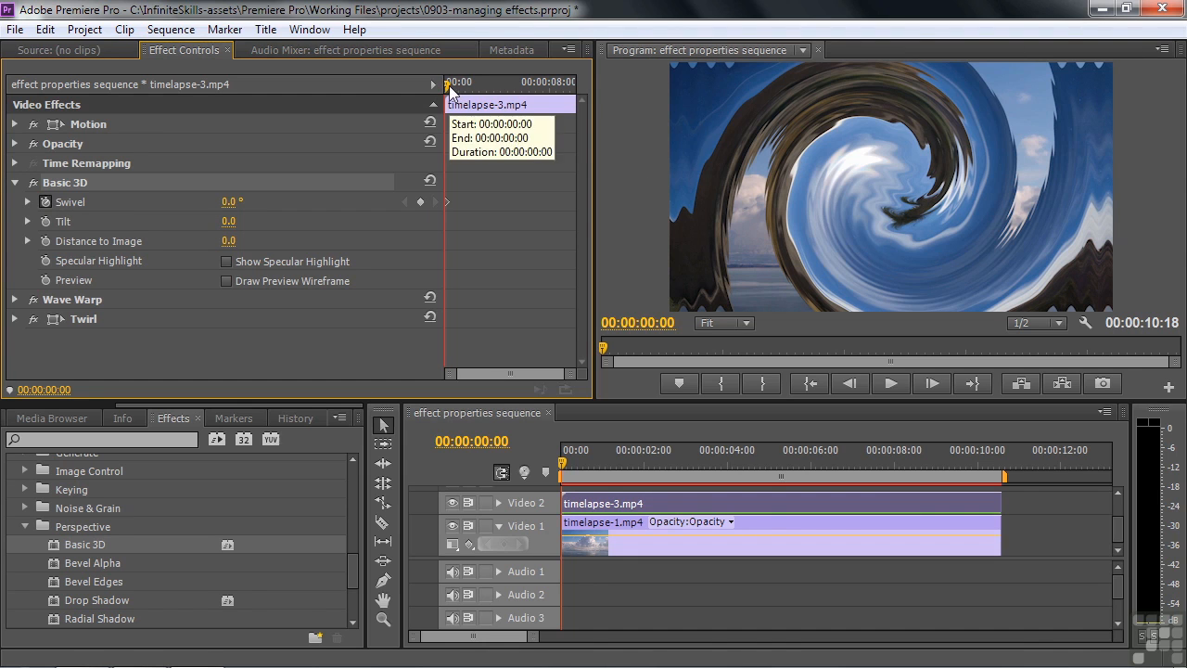
pyautogui.moveTo(450, 89); pyautogui.dragTo(477, 97)
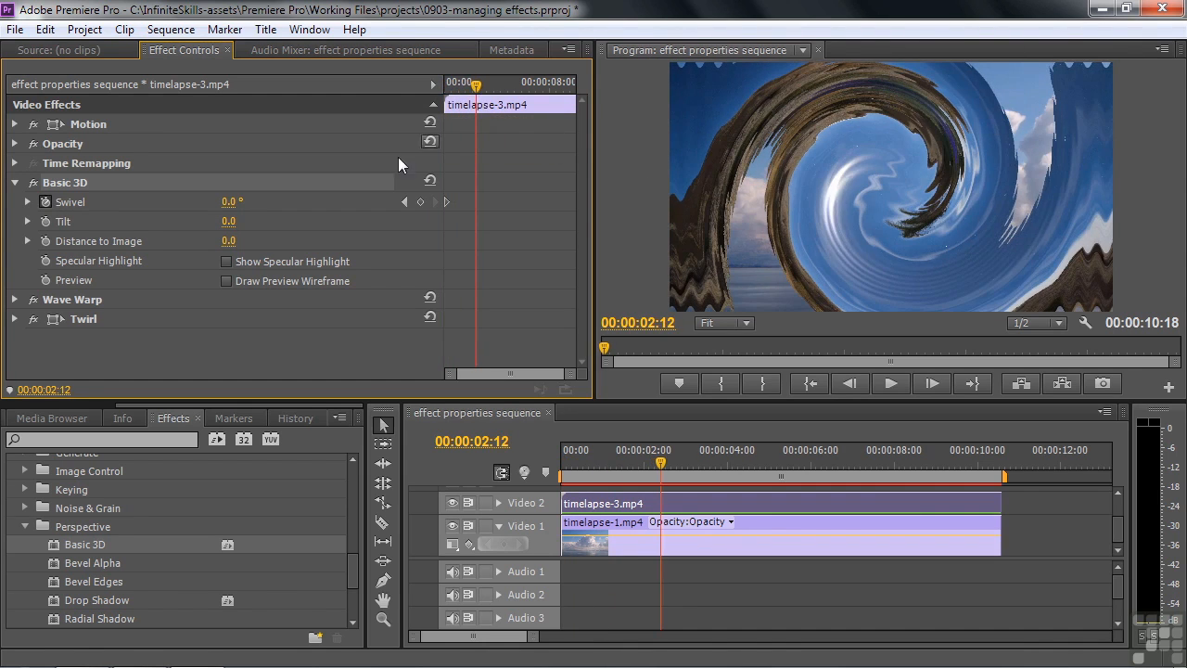
pyautogui.moveTo(228, 201); pyautogui.dragTo(256, 201)
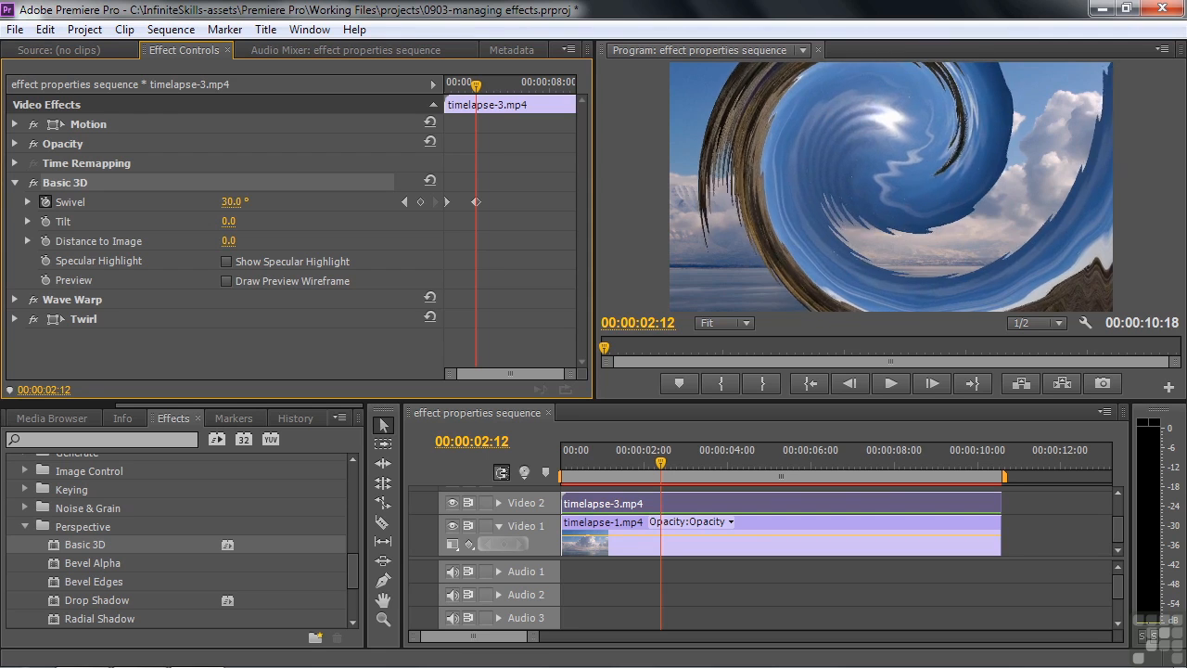
# Play the sequence from the start to preview the swivel animation, stopping just past the second keyframe
pyautogui.moveTo(476, 85); pyautogui.dragTo(432, 95)
pyautogui.press('space')
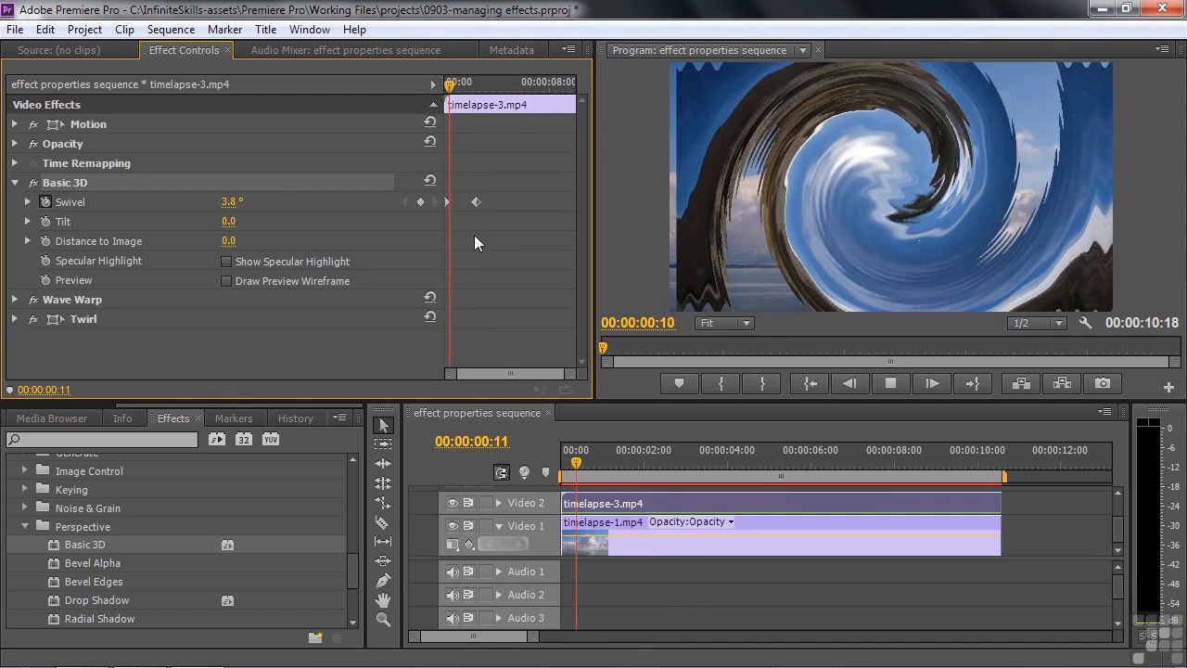
pyautogui.press('space')
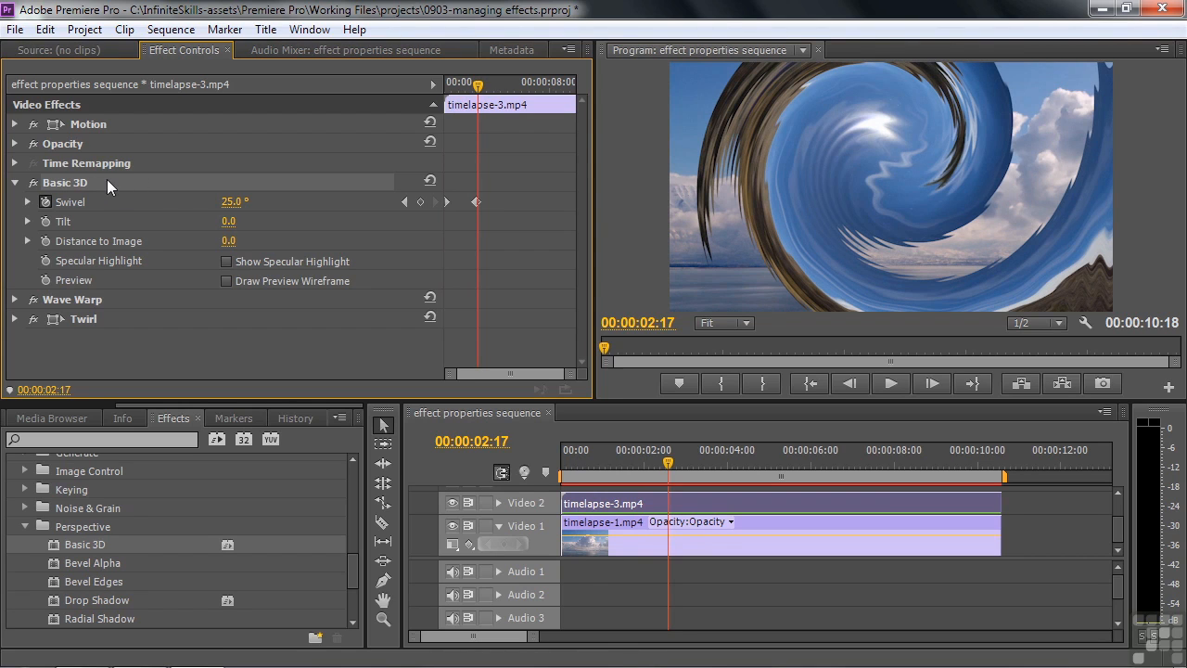
# Save the Basic 3D, Wave Warp and Twirl effects together as a preset named "Basic 3D Wave Warp Twirl" with the Scale type
pyautogui.keyDown('ctrl'); pyautogui.click(95, 299); pyautogui.keyUp('ctrl')
pyautogui.keyDown('ctrl'); pyautogui.click(86, 319); pyautogui.keyUp('ctrl')
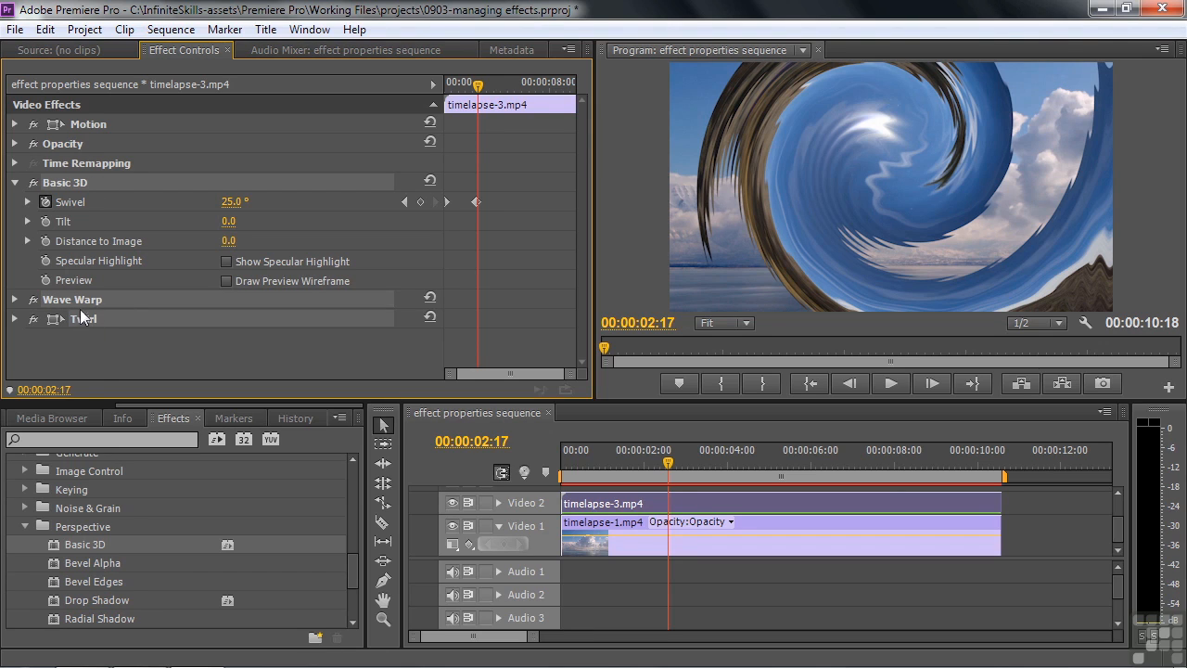
pyautogui.click(567, 50)
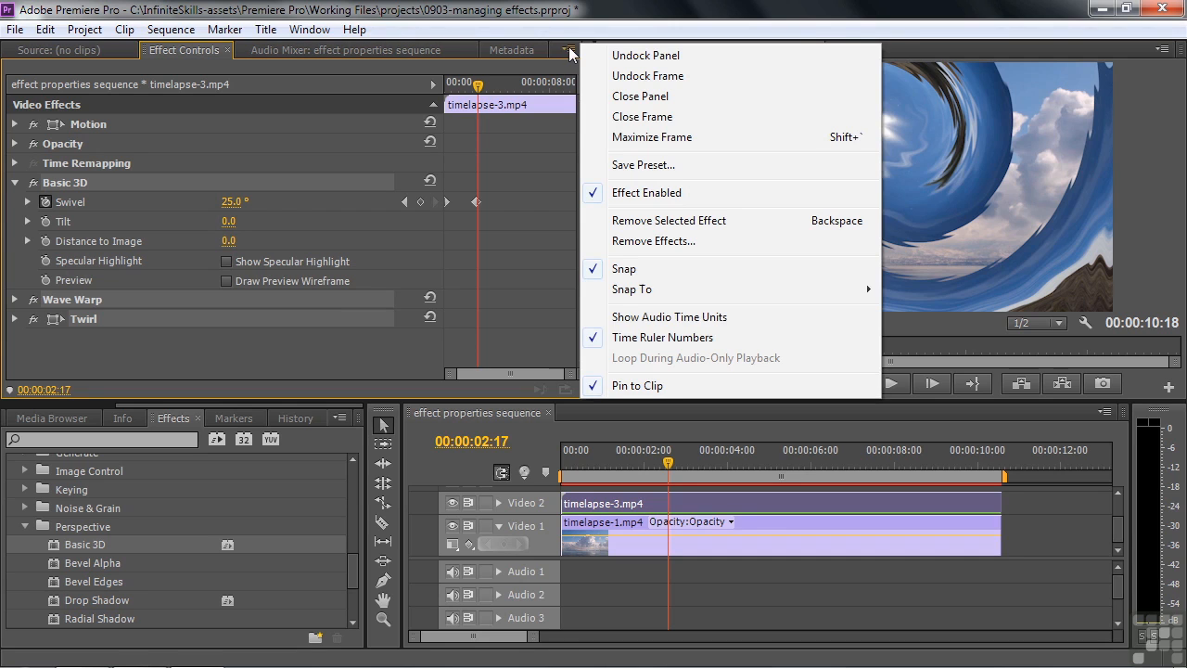
pyautogui.click(628, 165)
pyautogui.press('End')
pyautogui.press('BackSpace')
pyautogui.press('BackSpace')
pyautogui.press('BackSpace')
pyautogui.press('BackSpace')
pyautogui.press('BackSpace')
pyautogui.press('BackSpace')
pyautogui.write('Wa')
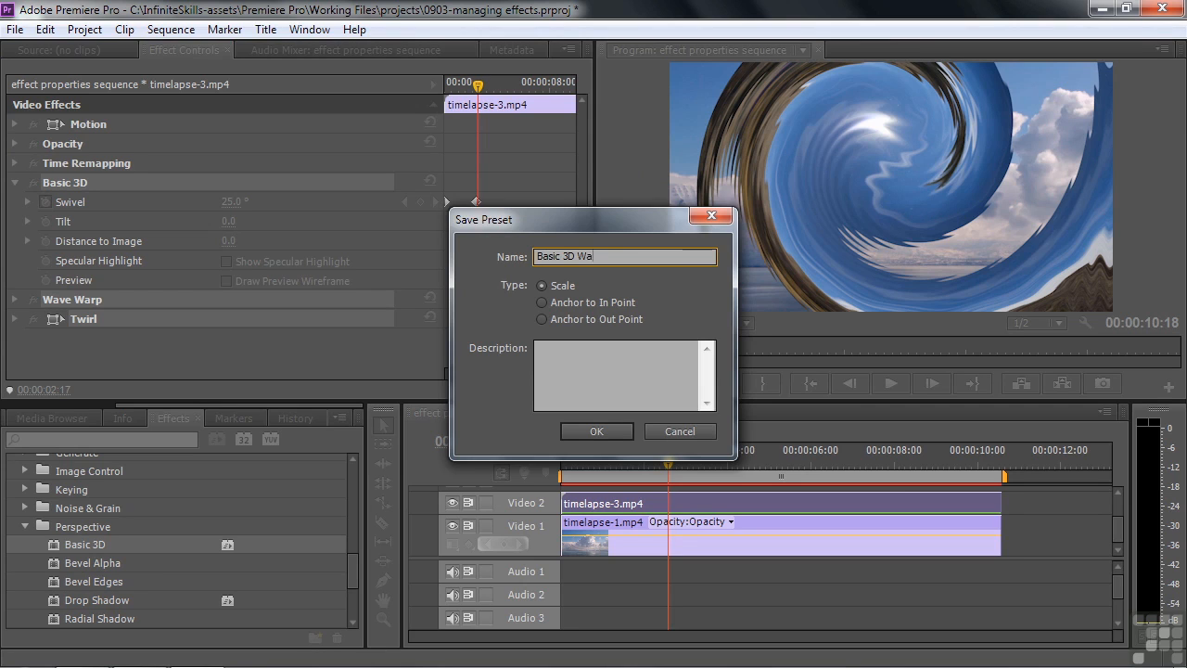
pyautogui.write('ve Warp Twirl')
pyautogui.click(603, 428)
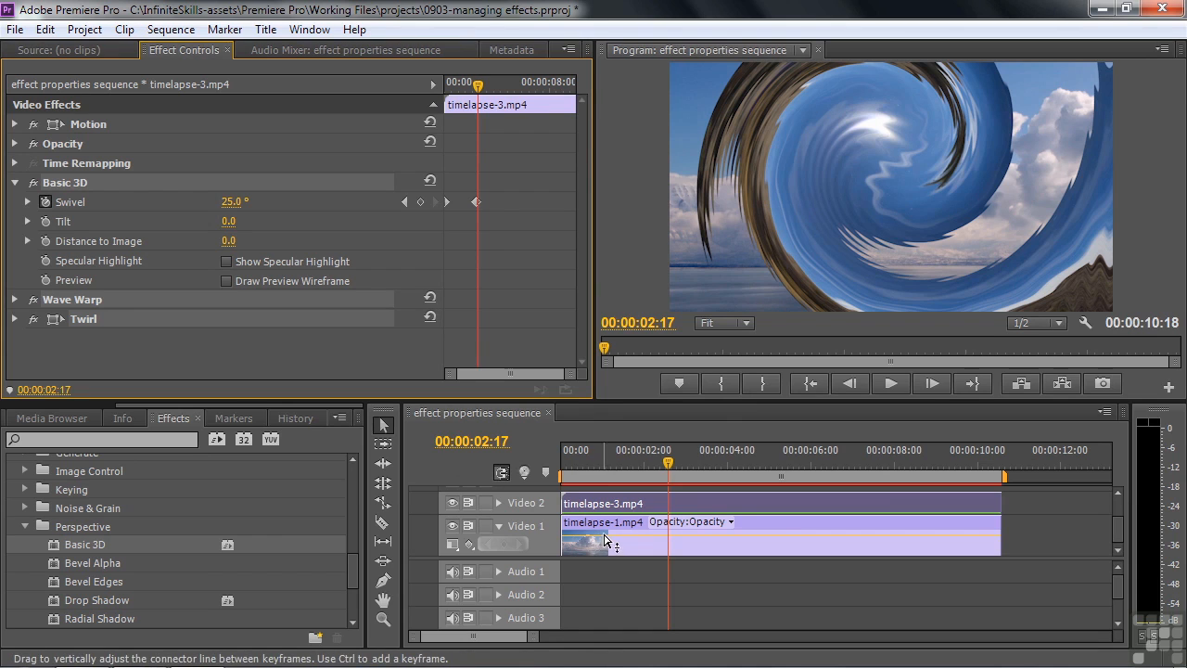
# Move timelapse-3.mp4 along Video 2 to start at about 5 seconds, and select timelapse-1.mp4 on Video 1
pyautogui.moveTo(698, 502); pyautogui.dragTo(906, 518)
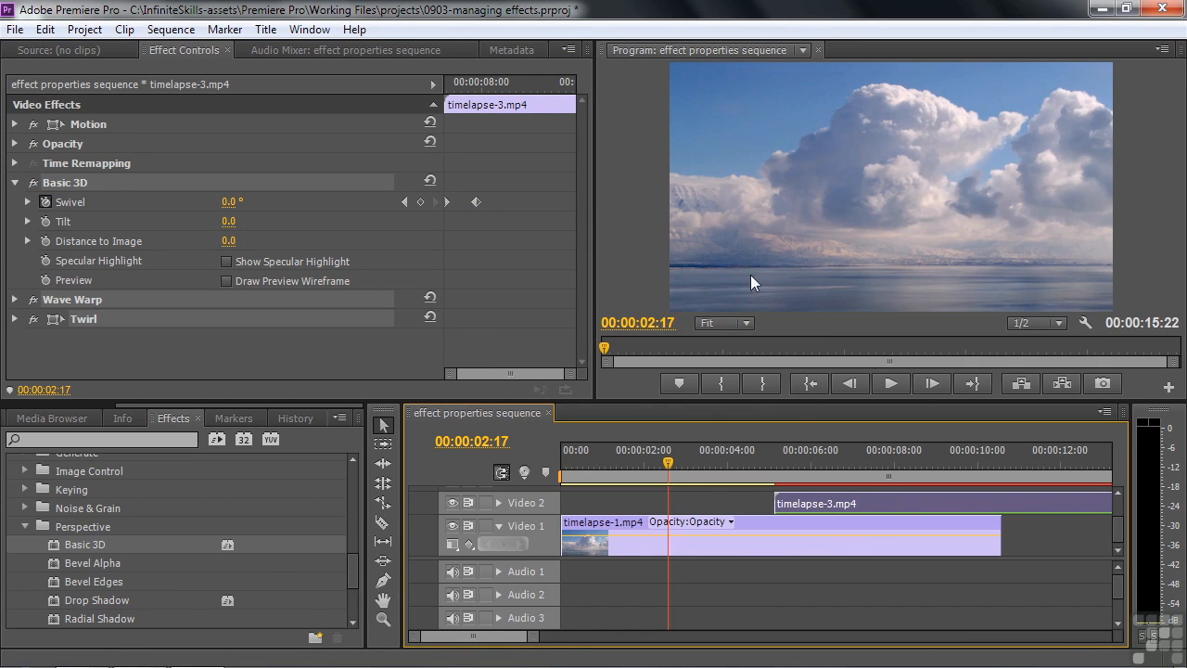
pyautogui.click(623, 545)
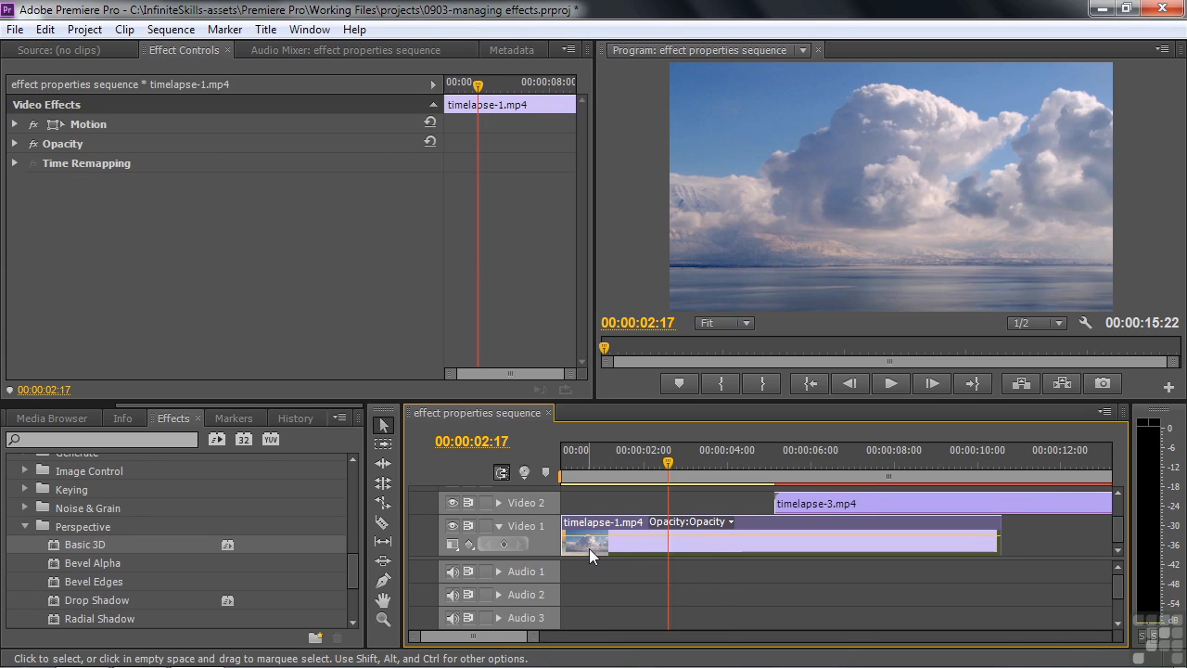
# Check the properties of the saved "Basic 3D Wave Warp Twirl" preset without changing them, and apply the preset to timelapse-1.mp4
pyautogui.moveTo(351, 571); pyautogui.dragTo(361, 473)
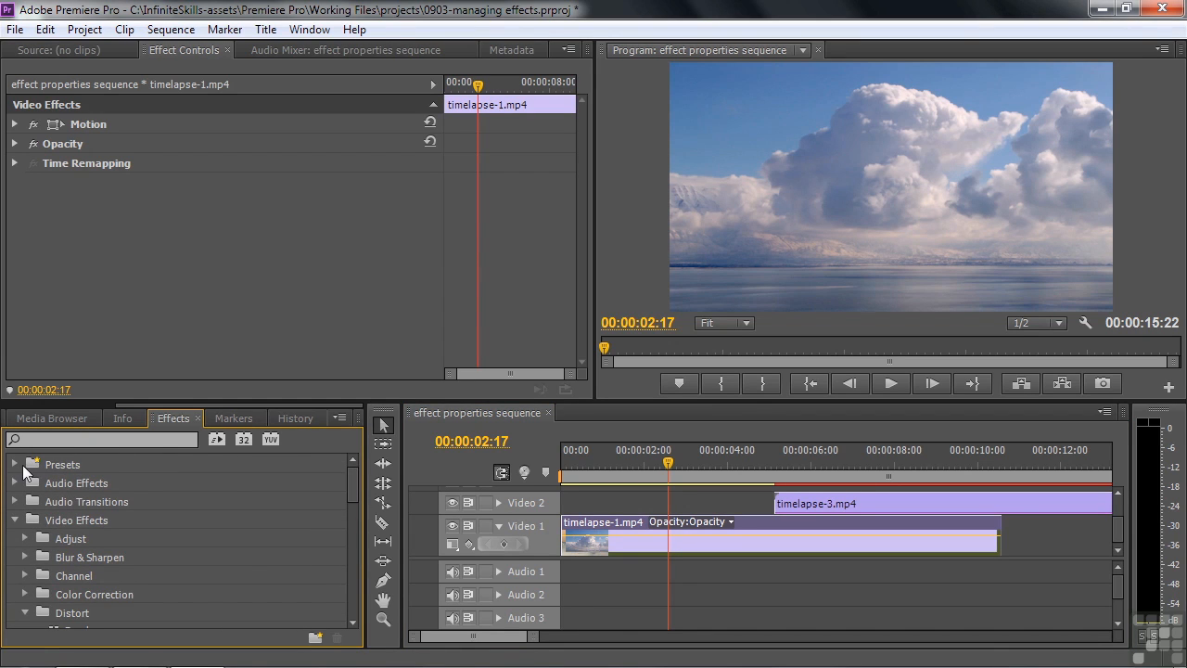
pyautogui.click(14, 469)
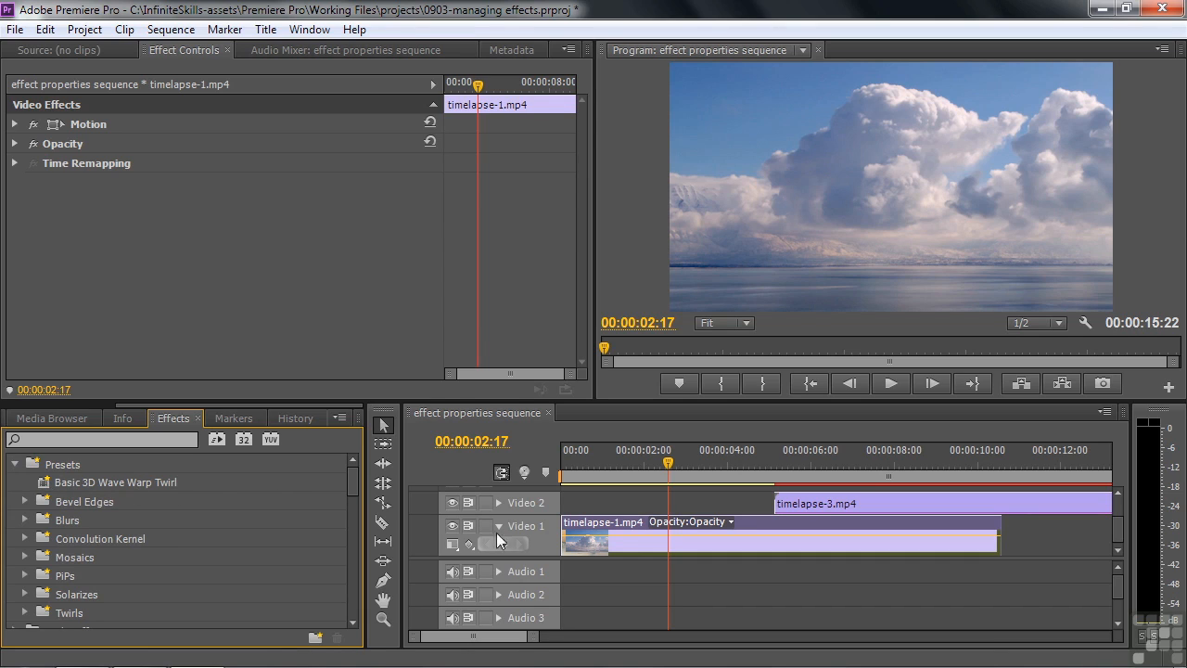
pyautogui.doubleClick(41, 484)
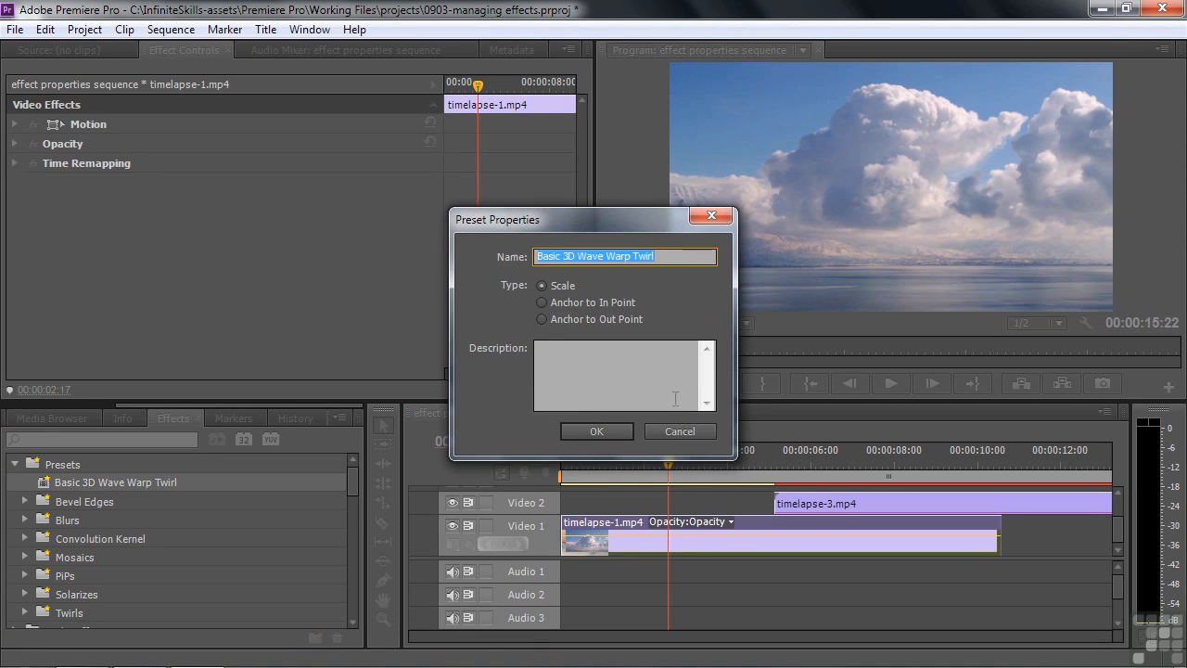
pyautogui.click(675, 427)
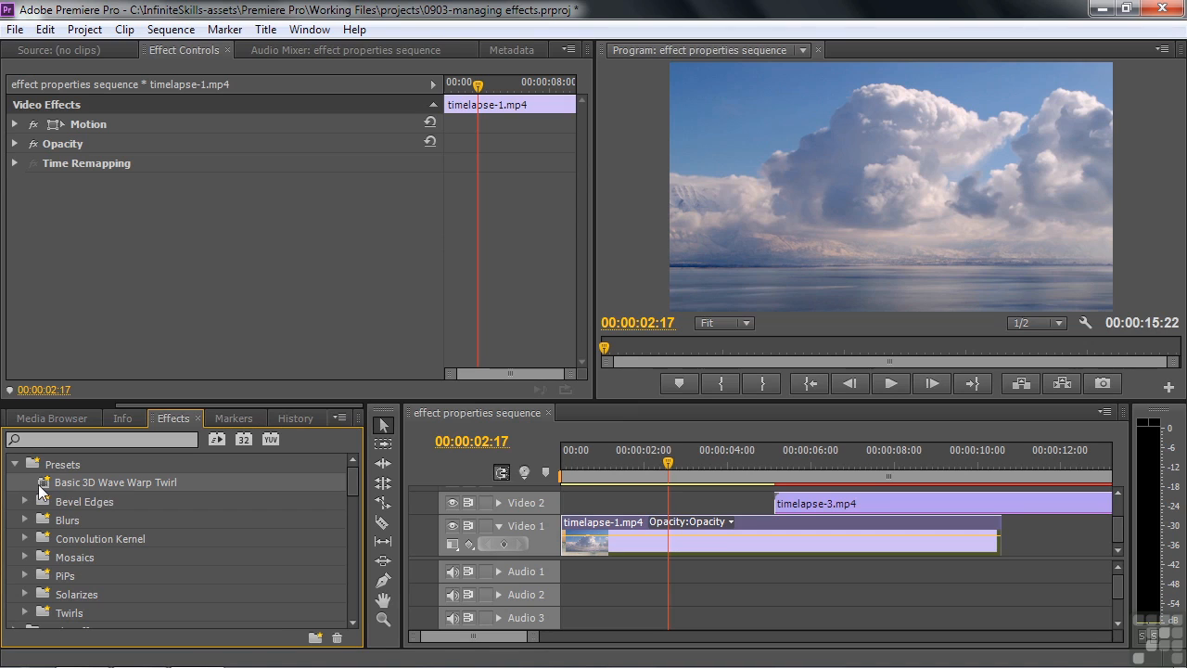
pyautogui.moveTo(56, 482); pyautogui.dragTo(581, 534)
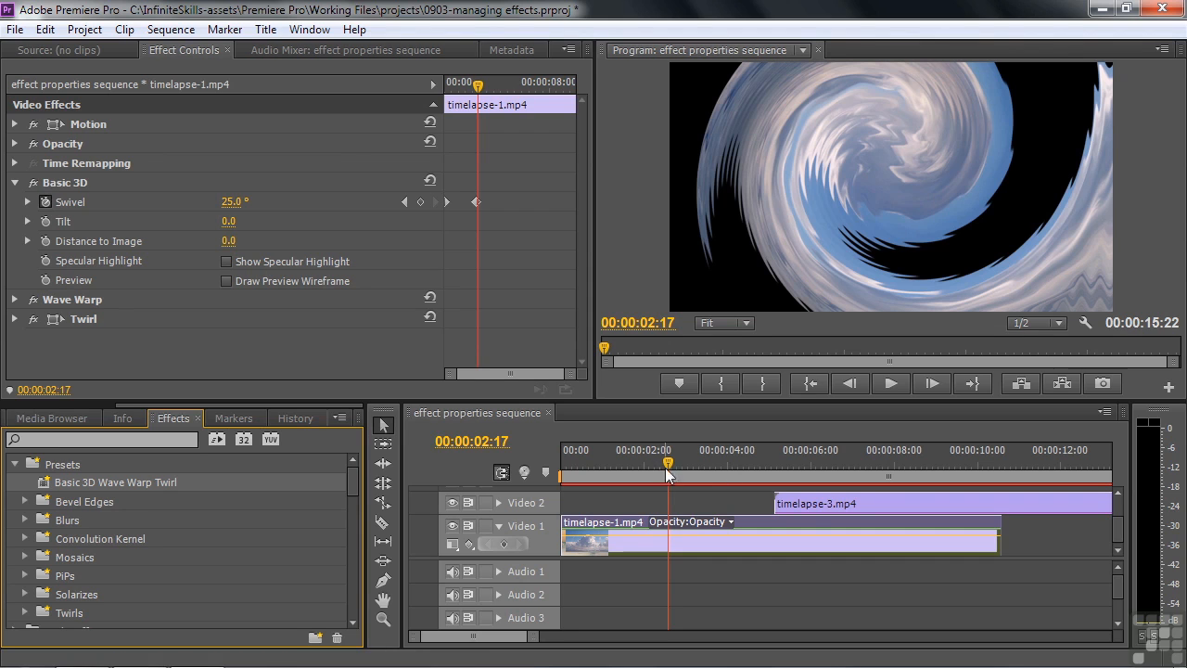
# Play the sequence from the start to preview the preset's swivel animation on timelapse-1.mp4, stopping at about 4 seconds
pyautogui.moveTo(665, 468); pyautogui.dragTo(543, 476)
pyautogui.press('space')
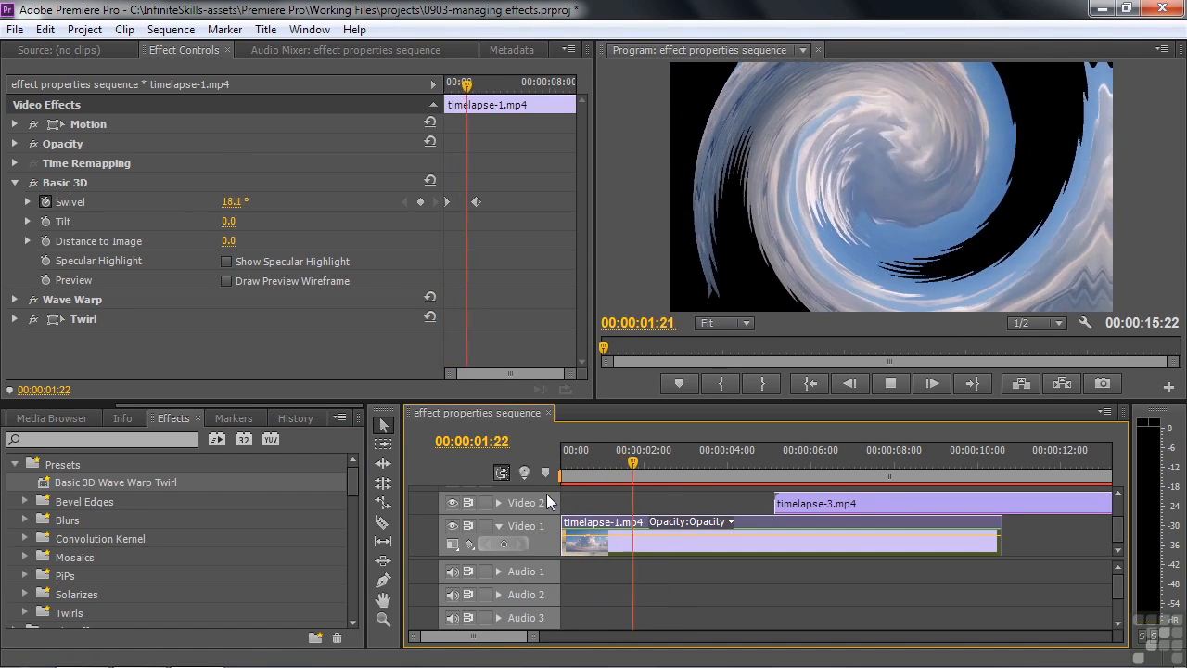
pyautogui.press('space')
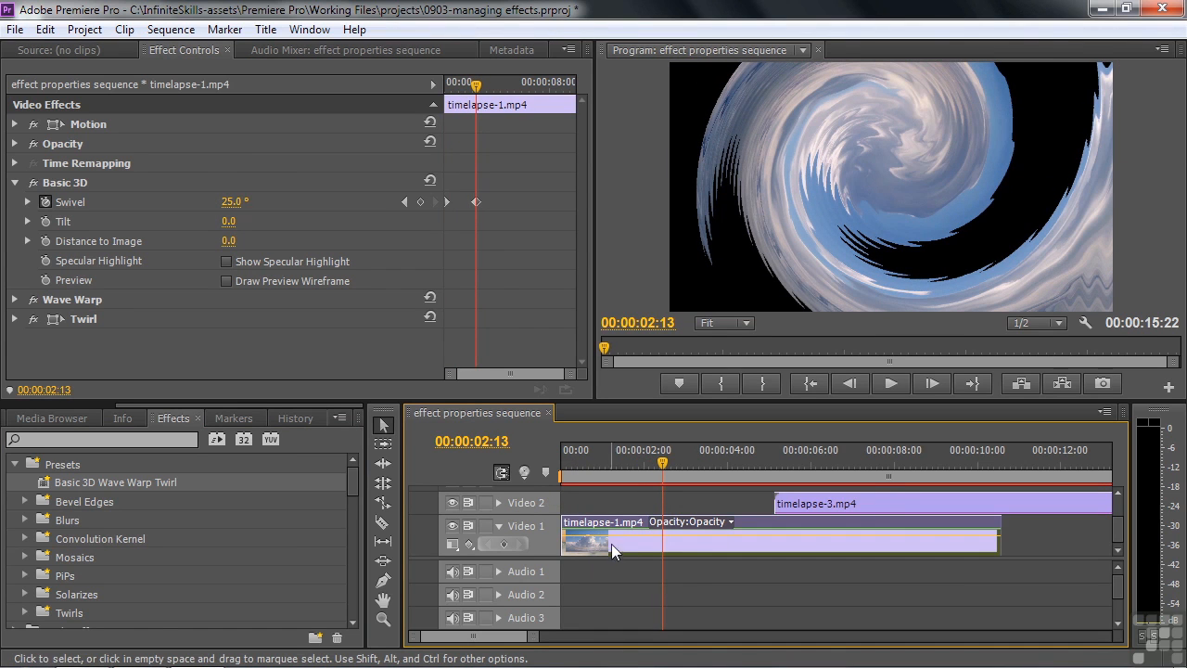
pyautogui.press('space')
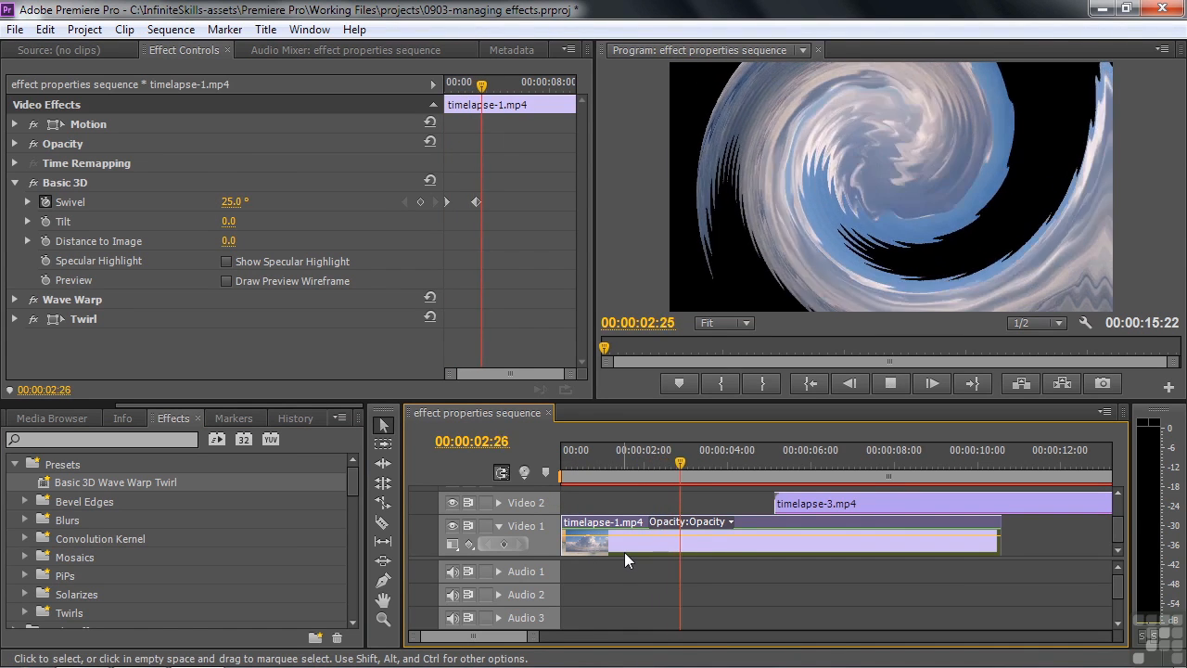
pyautogui.press('space')
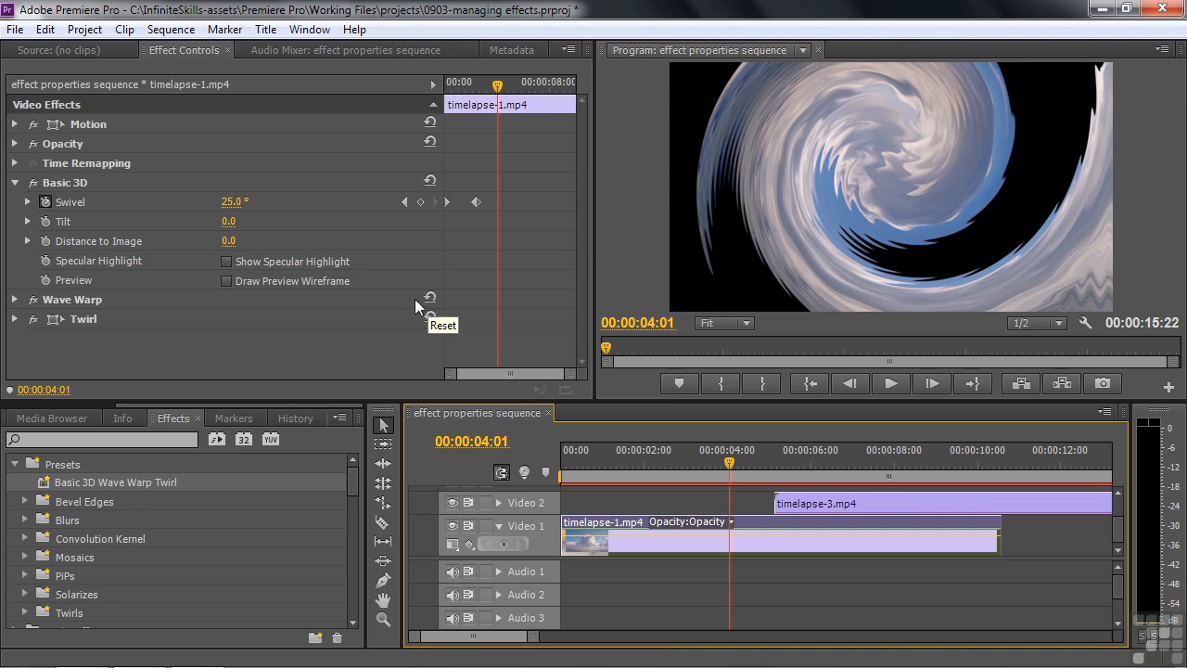
pyautogui.click(80, 321)
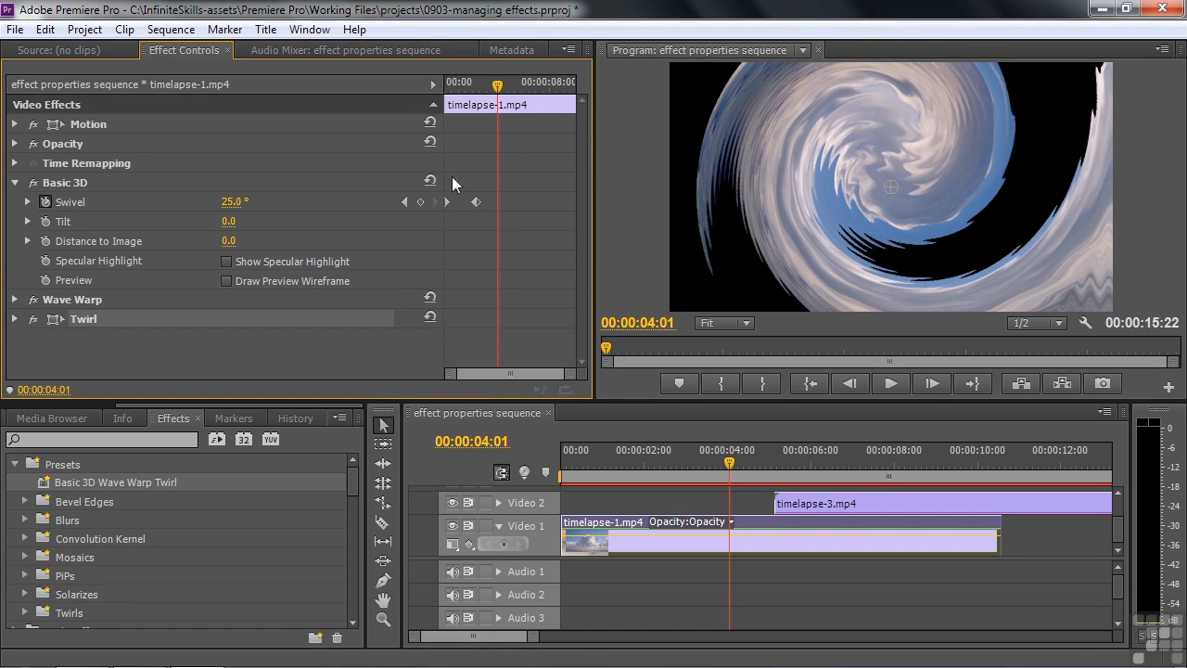
pyautogui.click(566, 49)
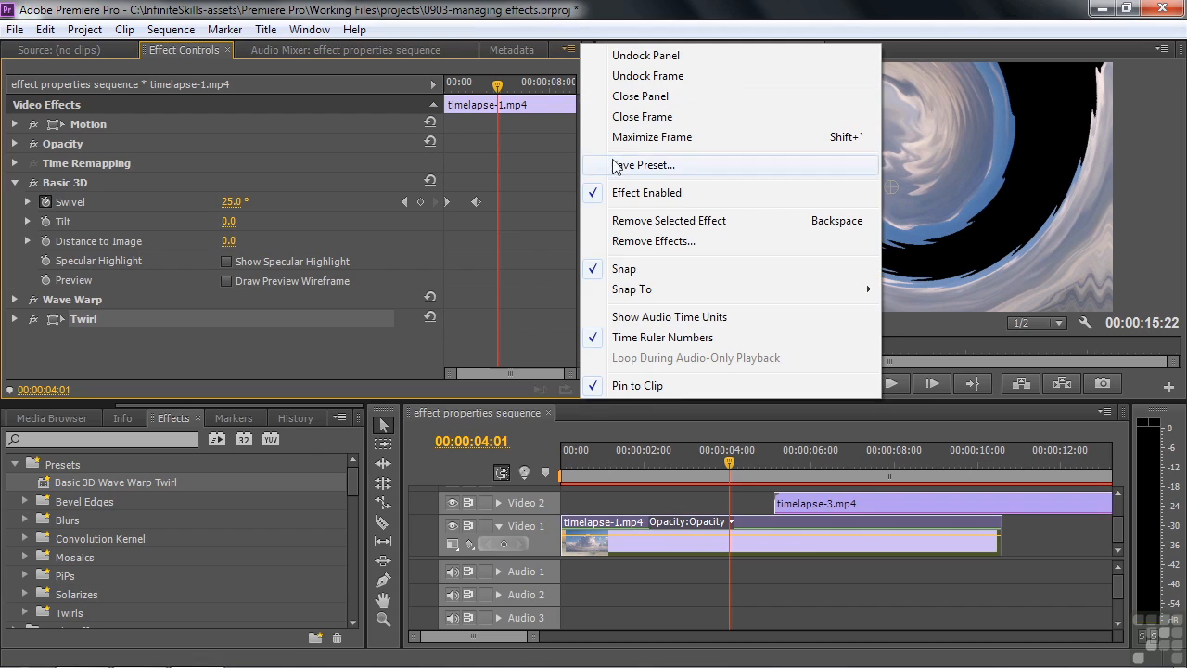
pyautogui.click(368, 353)
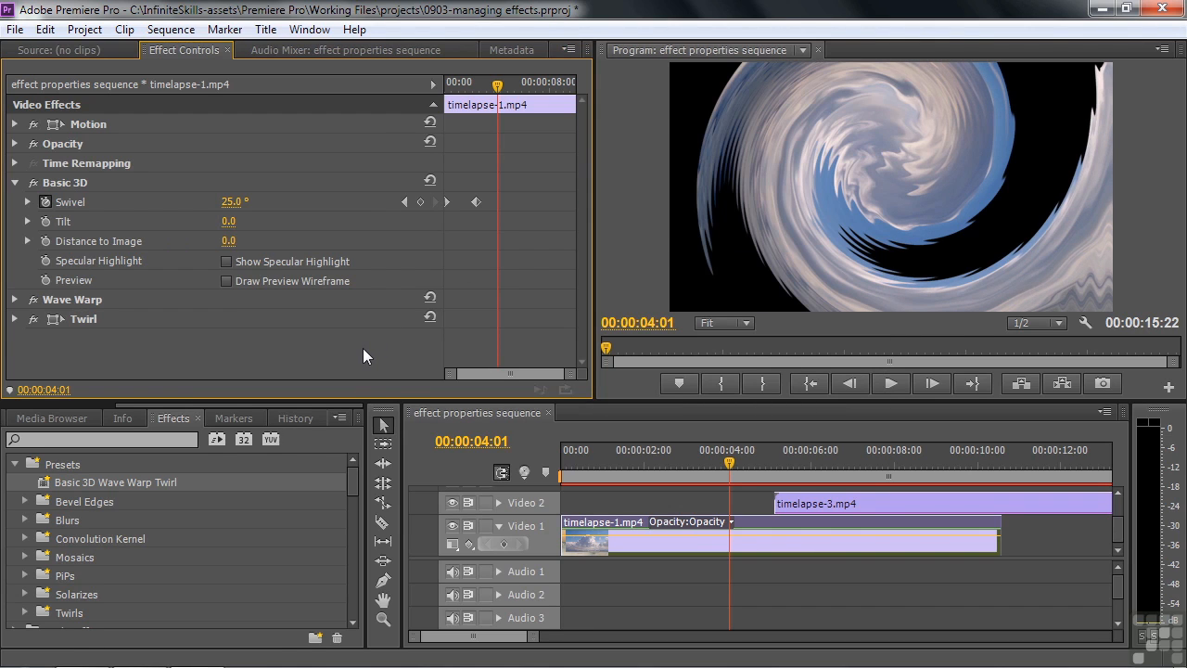